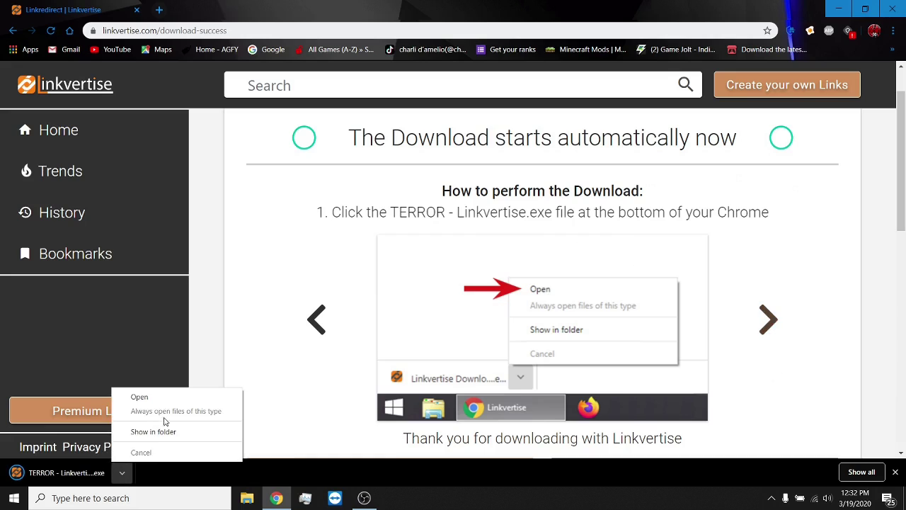
# - Run the downloaded TERROR Linkvertise installer and decline the AVG Free Antivirus offer
pyautogui.click(167, 397)
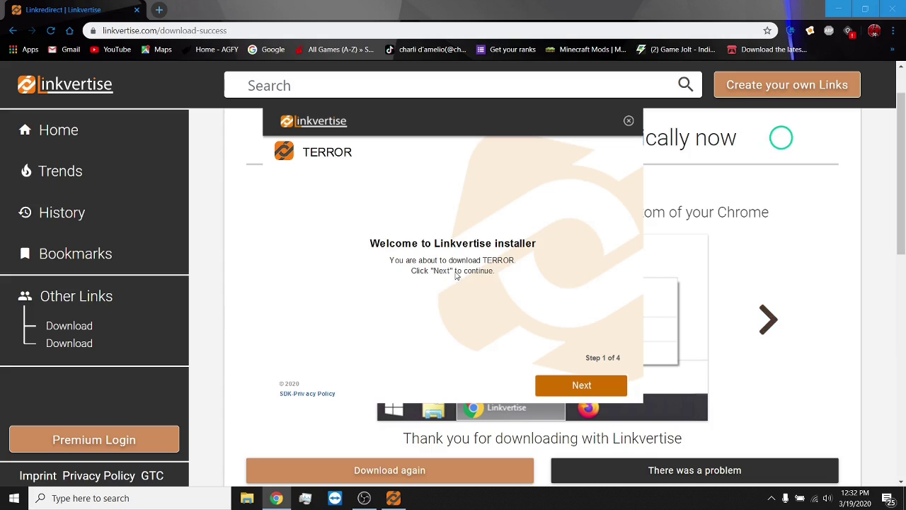
pyautogui.click(572, 388)
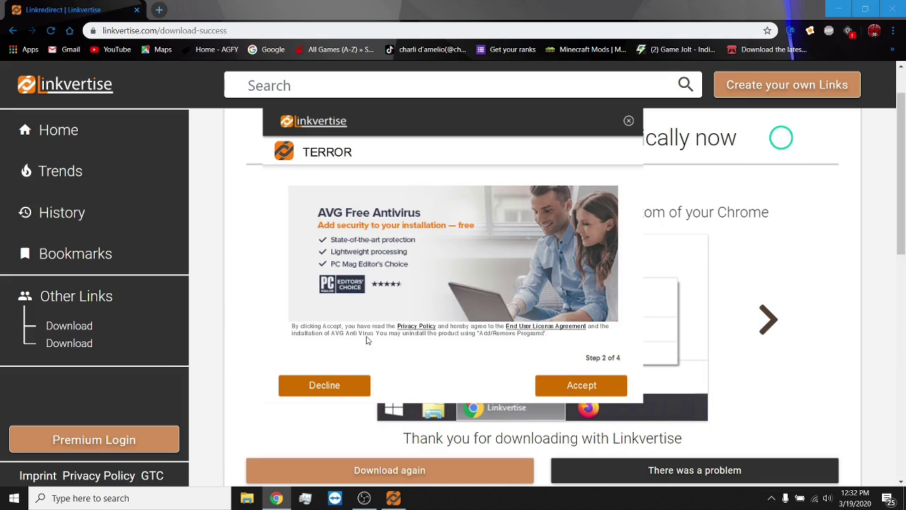
pyautogui.click(322, 387)
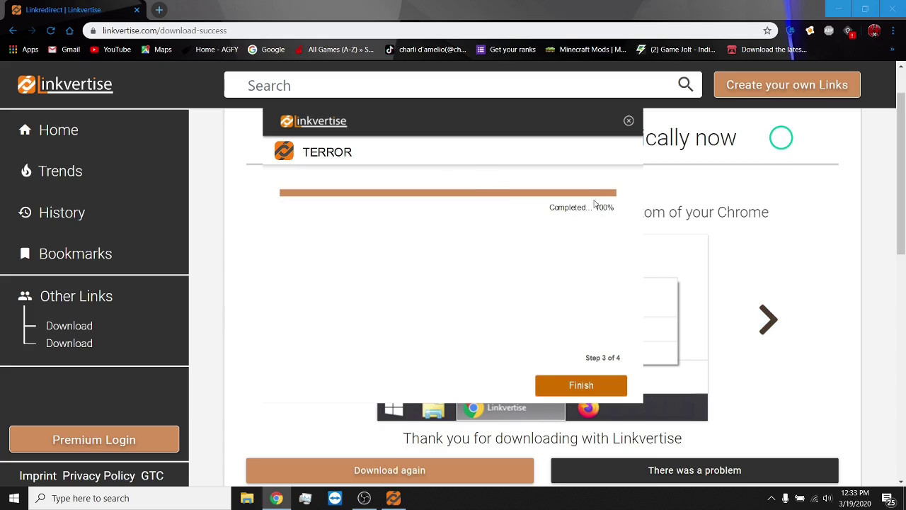
pyautogui.click(578, 387)
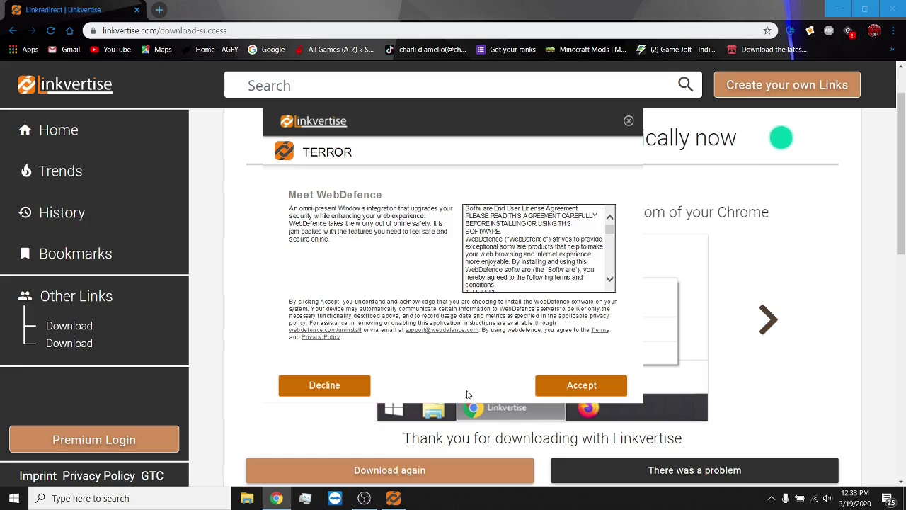
# - Accept the WebDefence offer and decline the Driver Restore offer
pyautogui.click(593, 386)
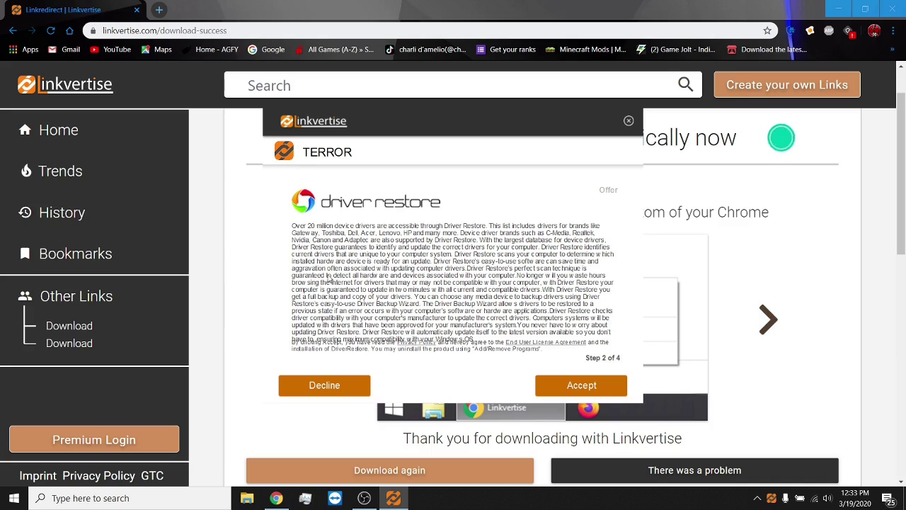
pyautogui.click(342, 385)
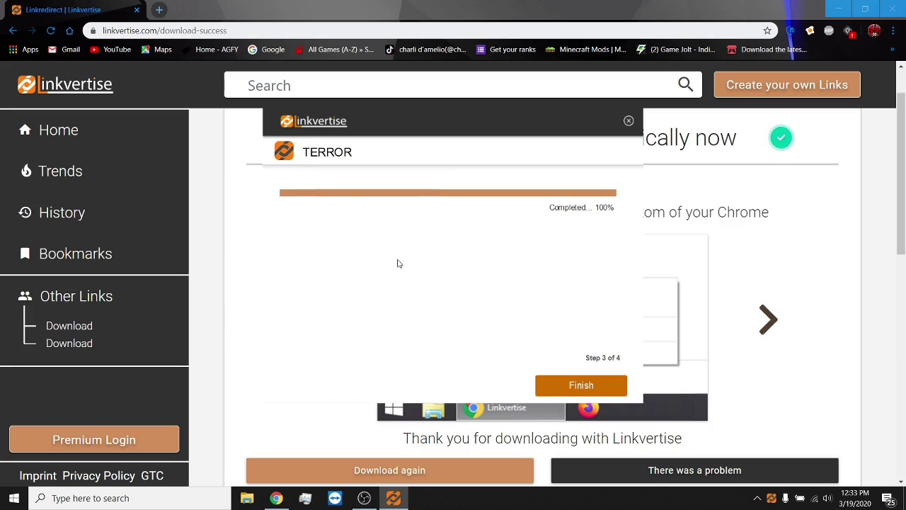
# - Finish the TERROR download and open its folder, clearing the browser window from view
pyautogui.click(570, 387)
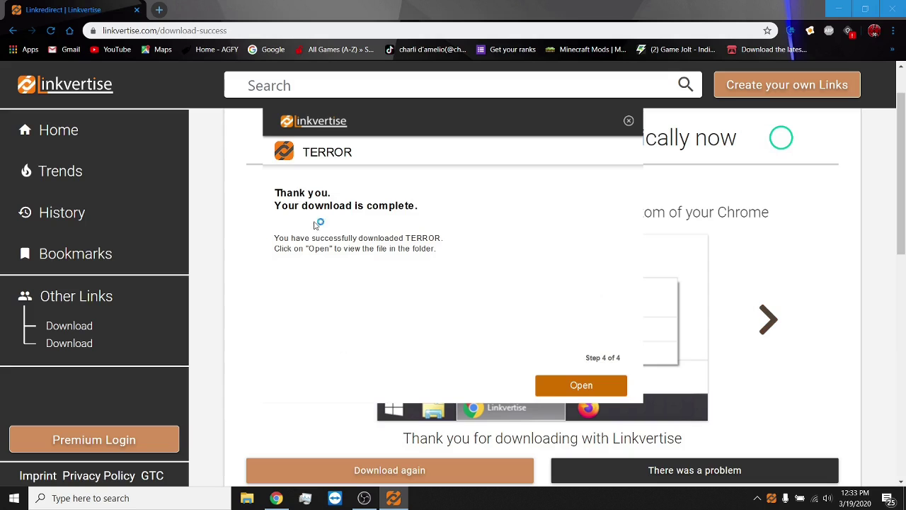
pyautogui.click(582, 385)
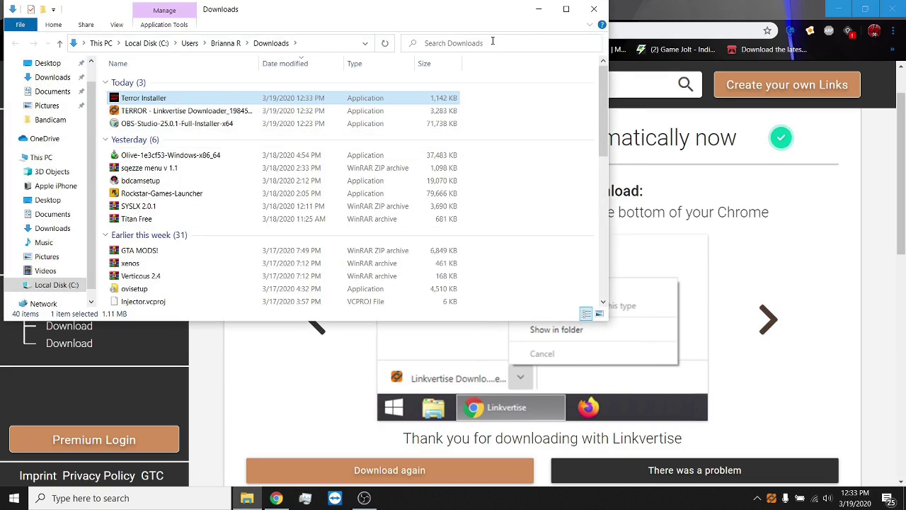
pyautogui.click(838, 8)
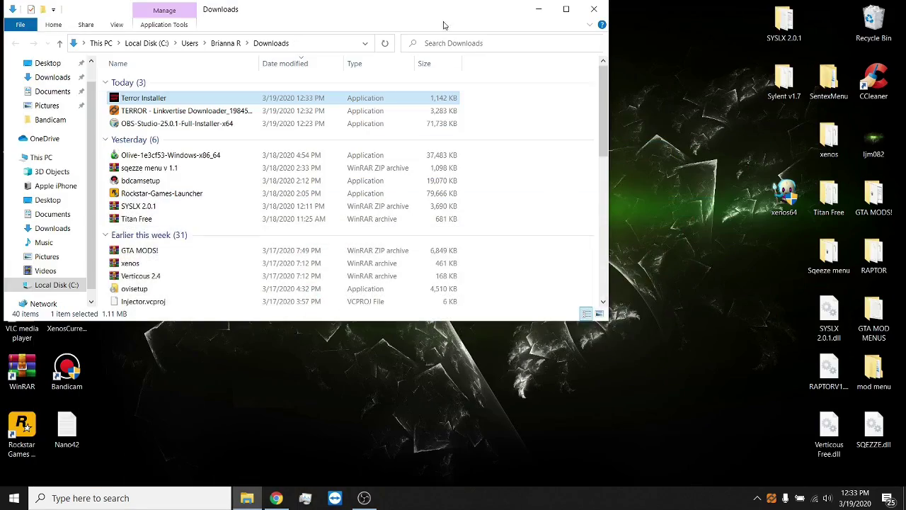
pyautogui.moveTo(444, 25); pyautogui.dragTo(701, 1)
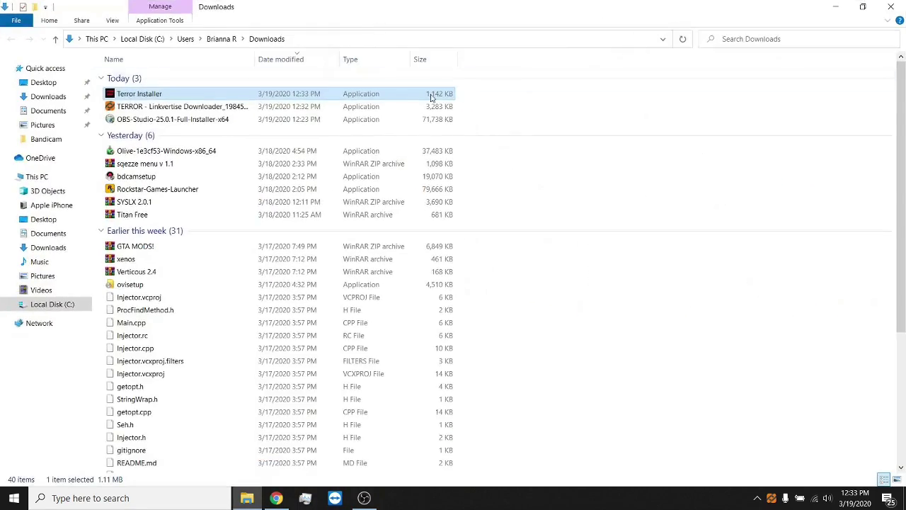
# - Launch Terror Installer from the Downloads folder, declining its update and dismissing the Rockstar launcher and service warnings
pyautogui.click(863, 6)
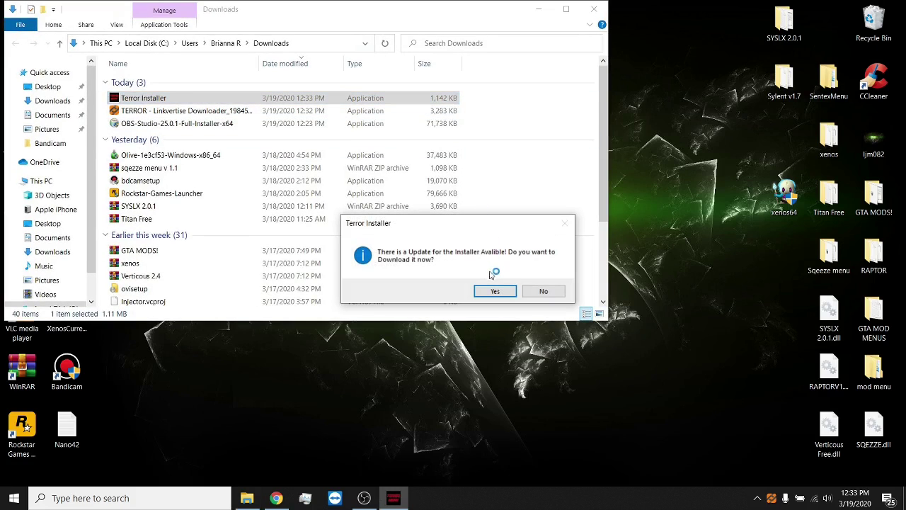
pyautogui.click(544, 291)
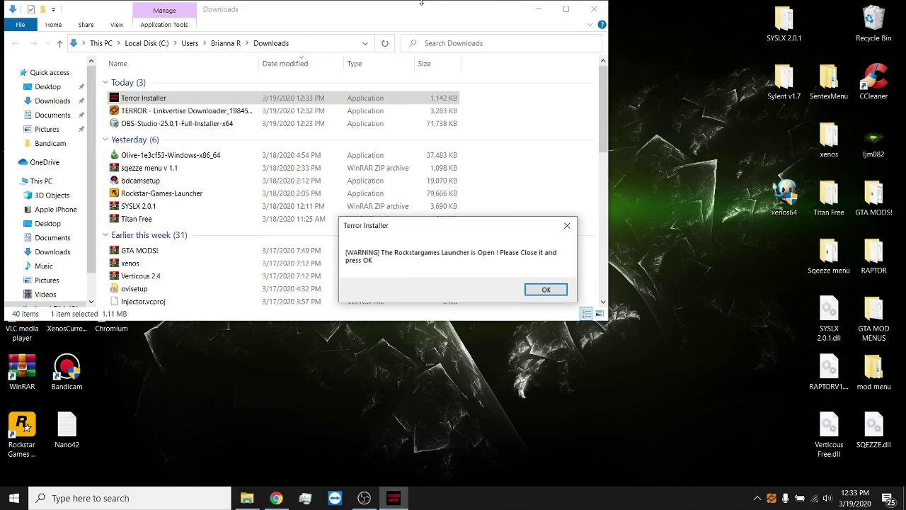
pyautogui.click(547, 291)
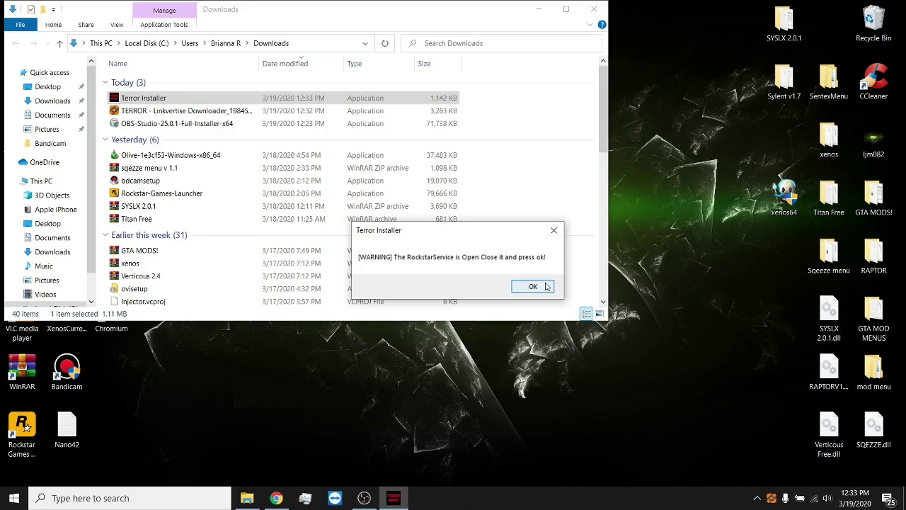
pyautogui.click(543, 289)
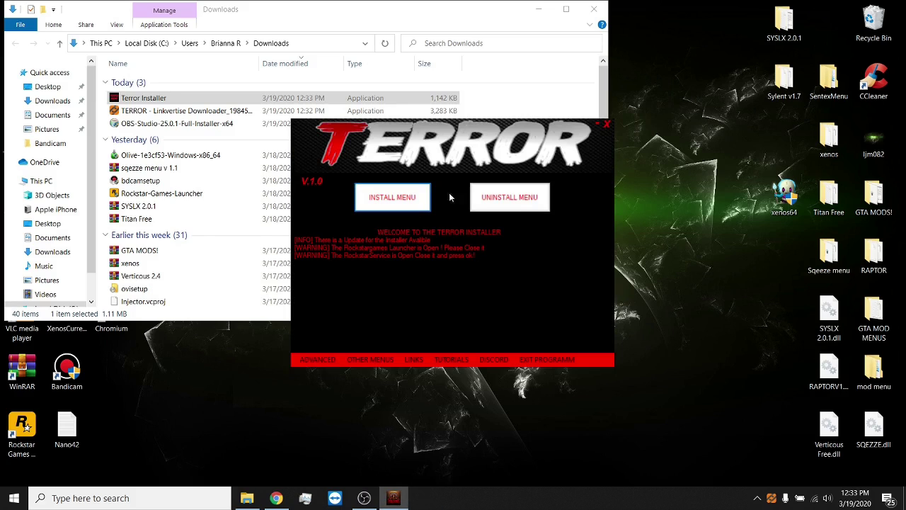
# - Close the Downloads window and start the Terror menu installation, proceeding to the GTA V folder selection
pyautogui.click(586, 13)
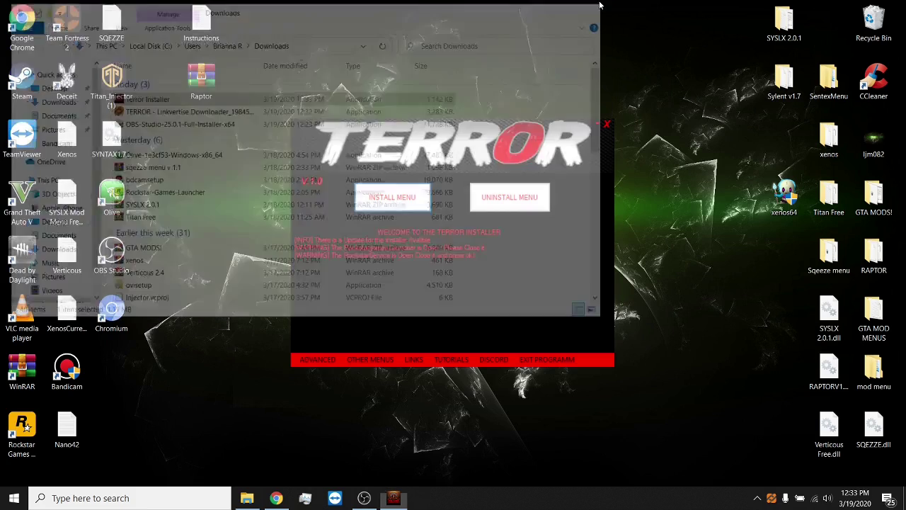
pyautogui.moveTo(470, 134); pyautogui.dragTo(512, 34)
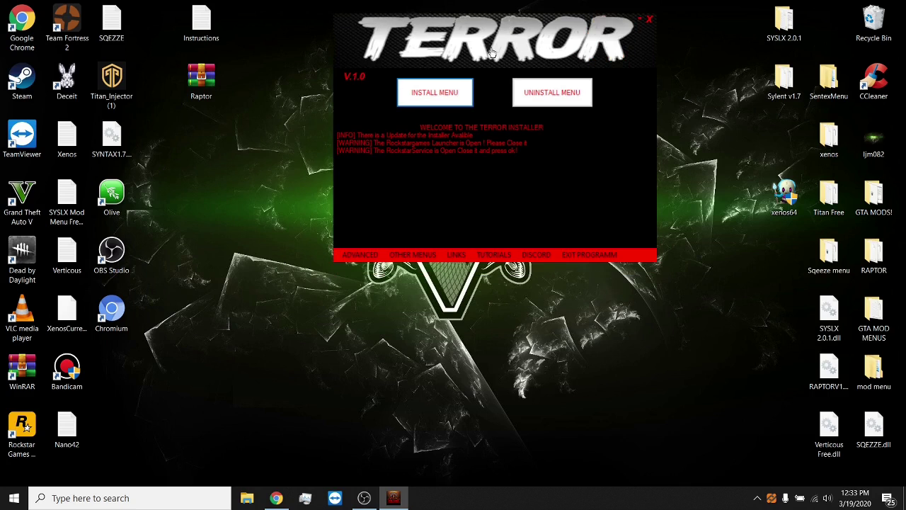
pyautogui.click(447, 99)
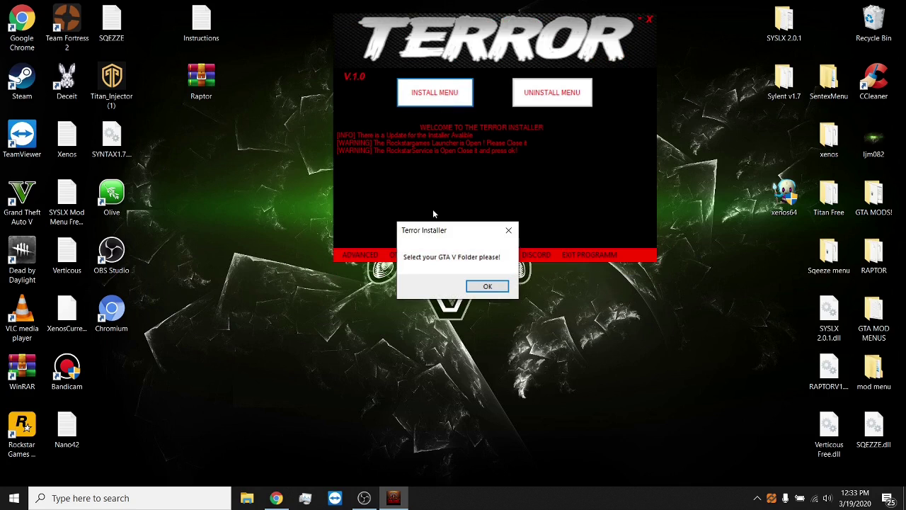
pyautogui.click(487, 286)
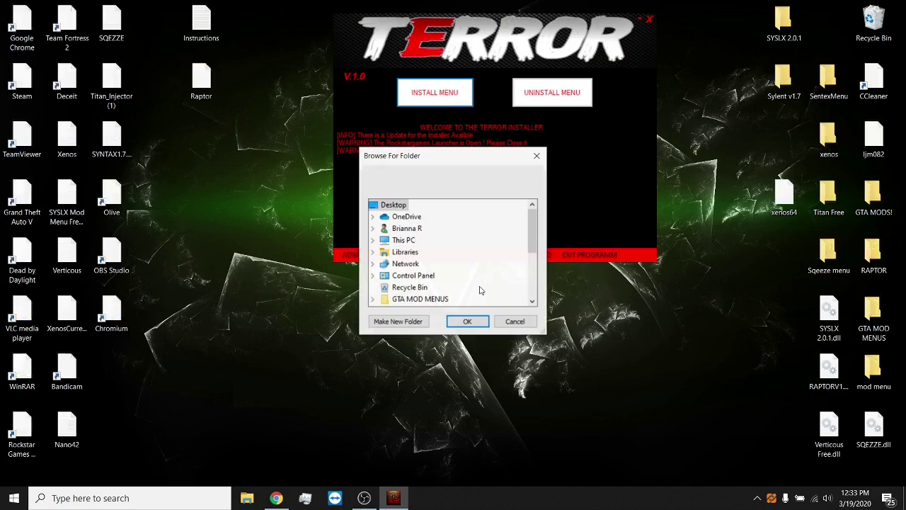
# - Try to set the GTA V folder under Documents > Rockstar Games as the game folder for the installation
pyautogui.scroll(-3, 434, 267)
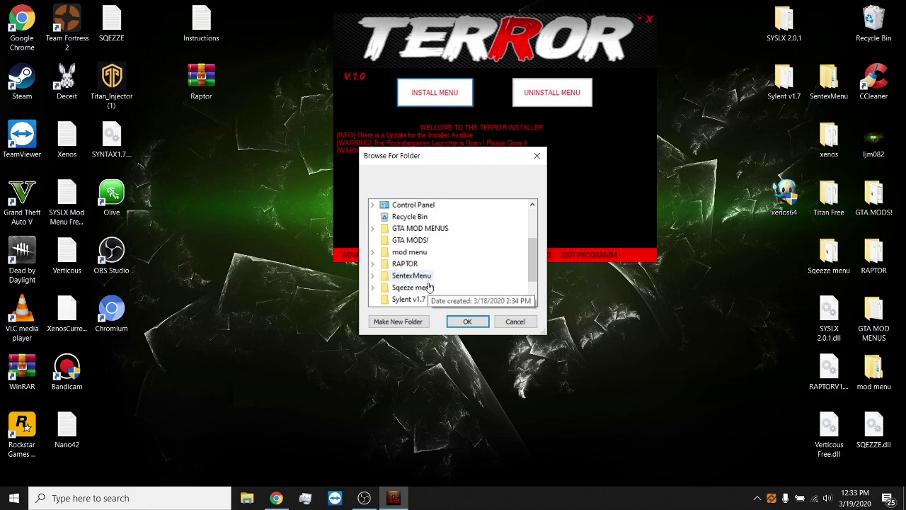
pyautogui.scroll(4, 429, 284)
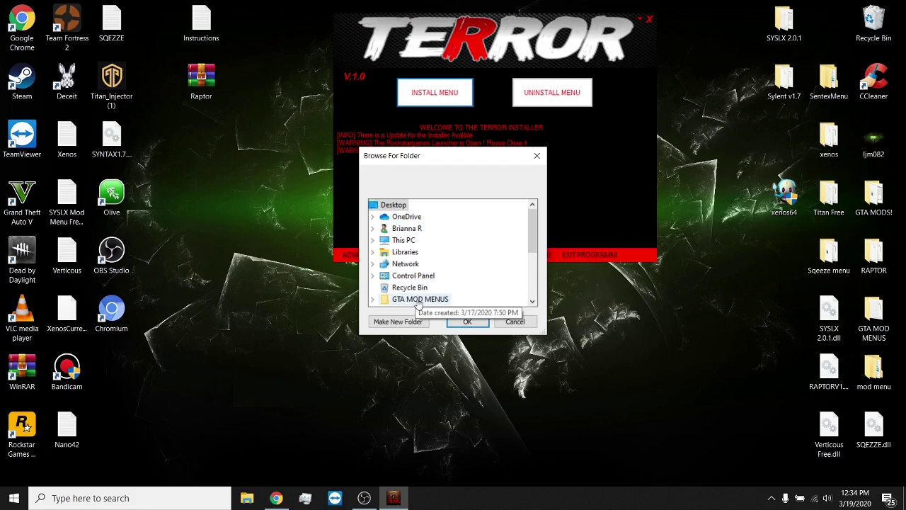
pyautogui.click(402, 241)
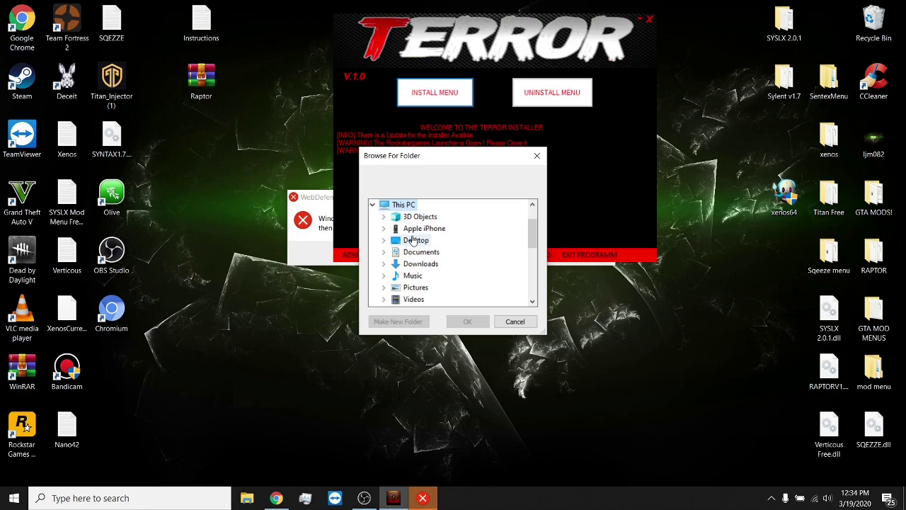
pyautogui.scroll(-1, 423, 292)
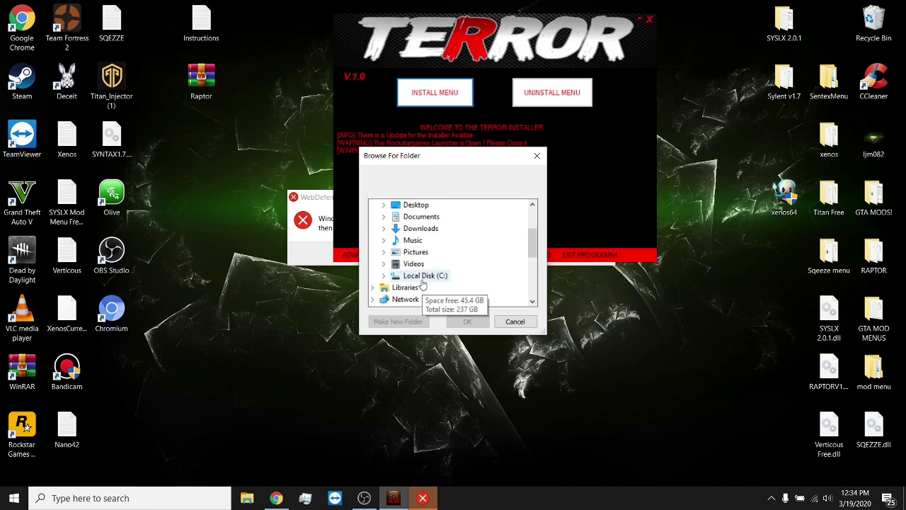
pyautogui.scroll(1, 427, 277)
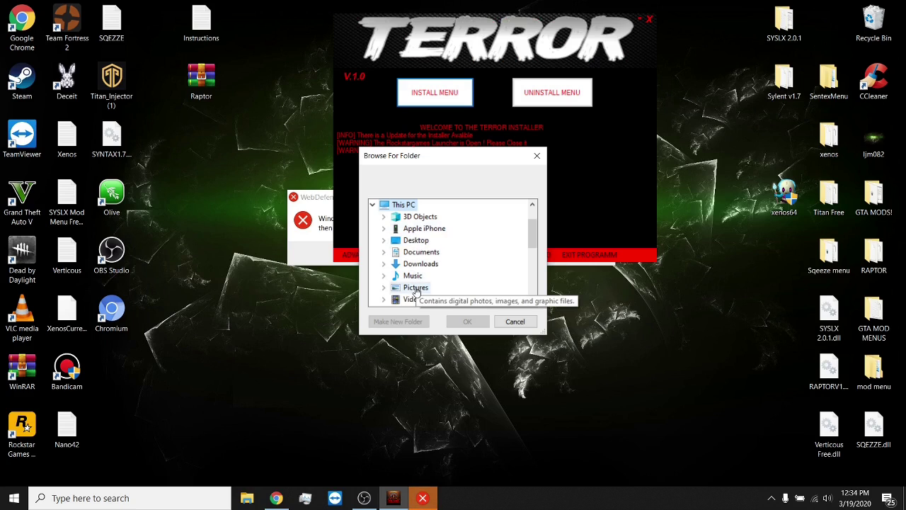
pyautogui.click(421, 266)
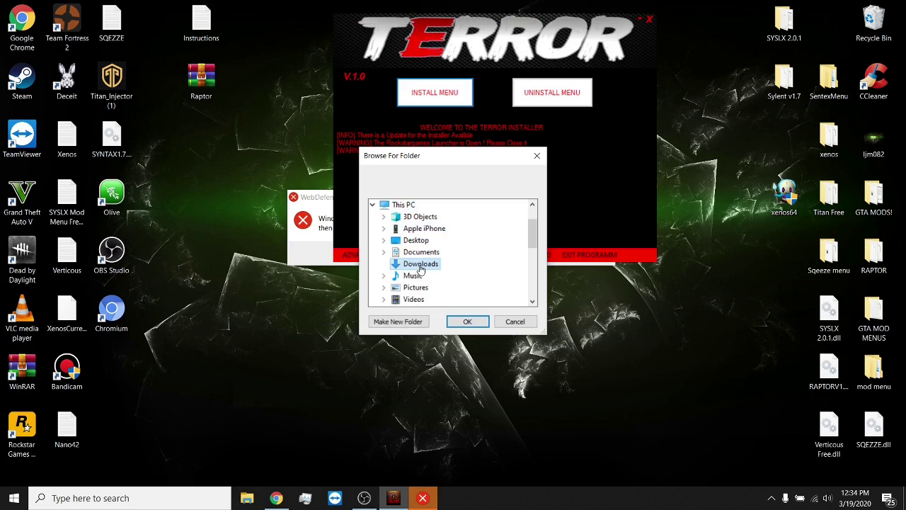
pyautogui.click(419, 253)
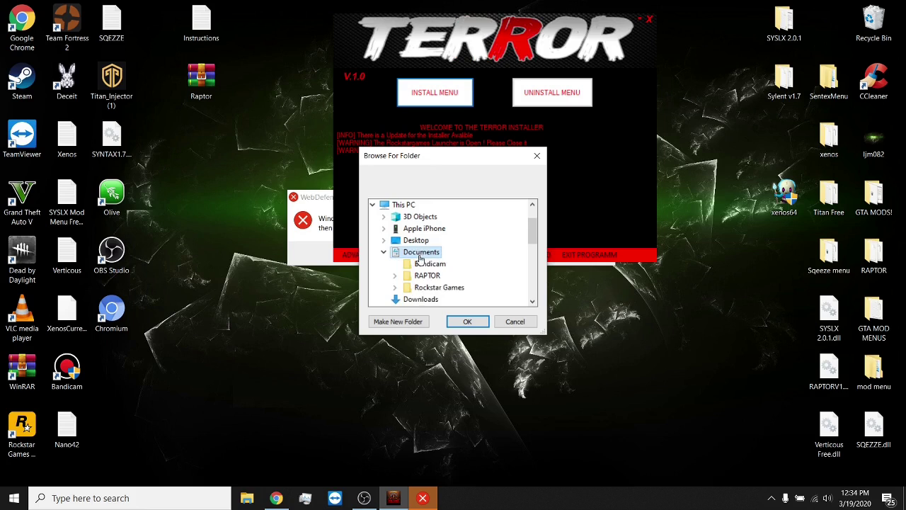
pyautogui.click(432, 288)
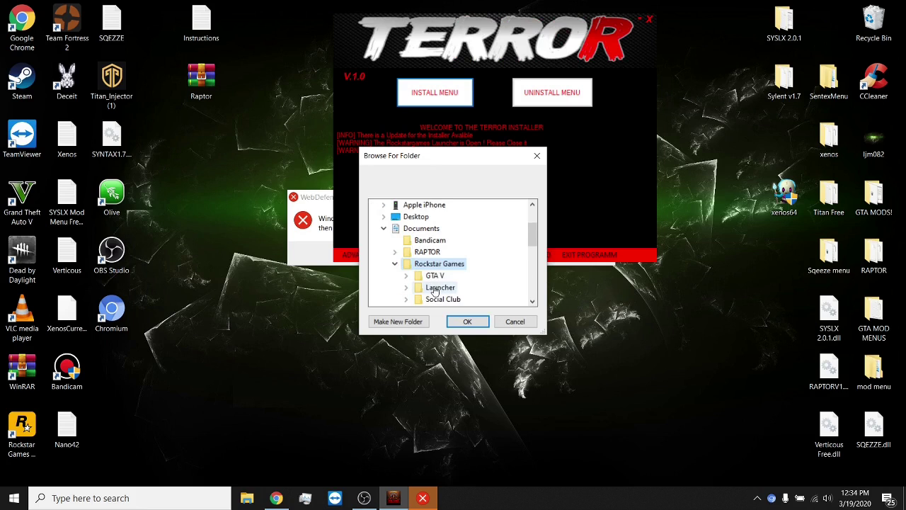
pyautogui.scroll(-1, 434, 290)
pyautogui.click(439, 240)
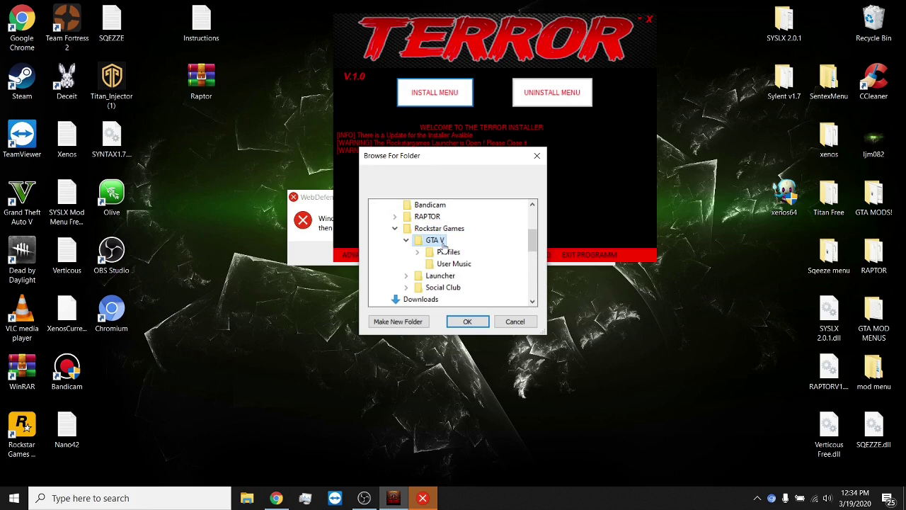
pyautogui.click(462, 320)
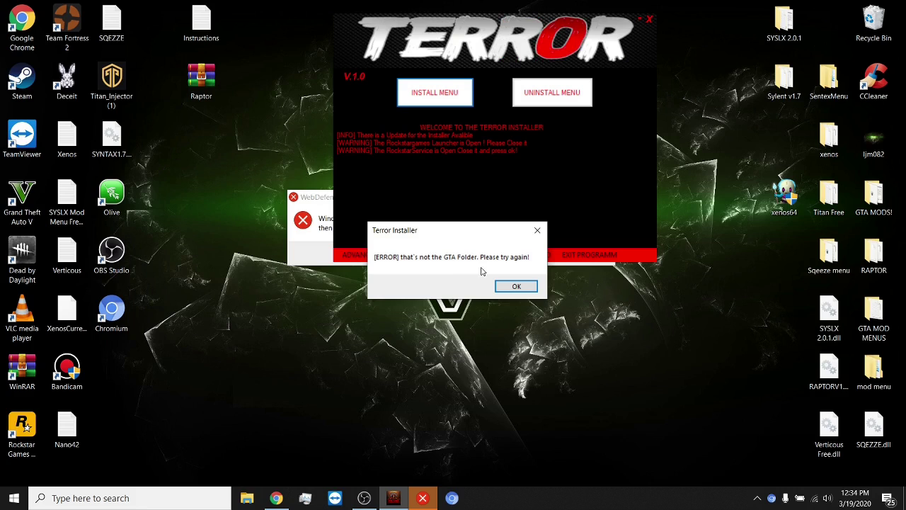
pyautogui.click(514, 286)
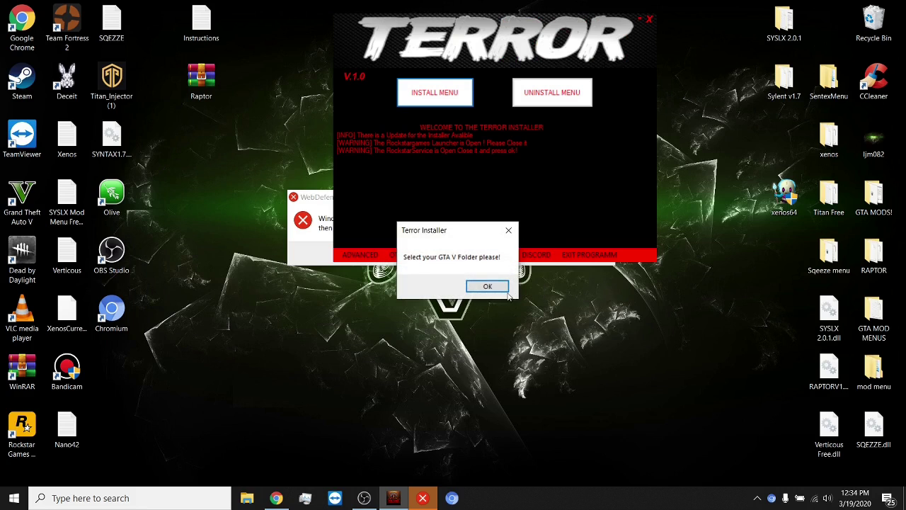
# - Try the Launcher folder under Documents > Rockstar Games as the game folder and return to the folder selection
pyautogui.click(489, 287)
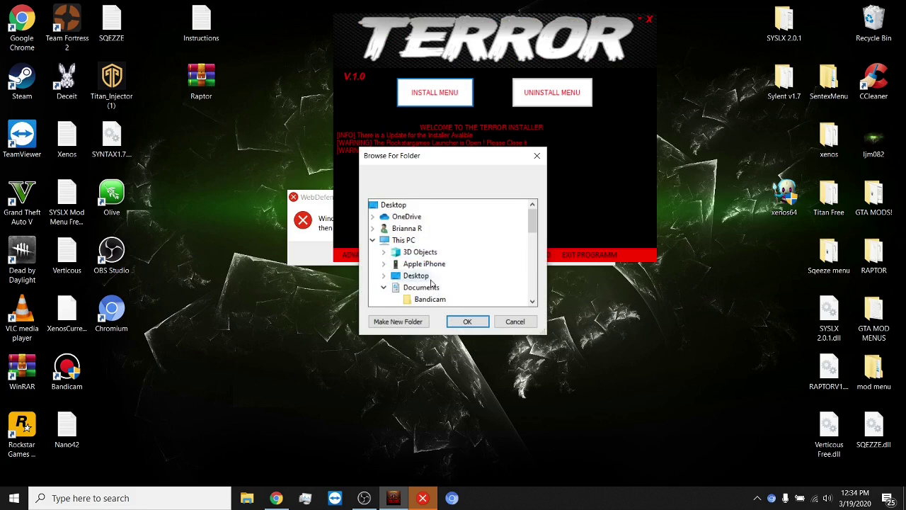
pyautogui.scroll(-2, 461, 287)
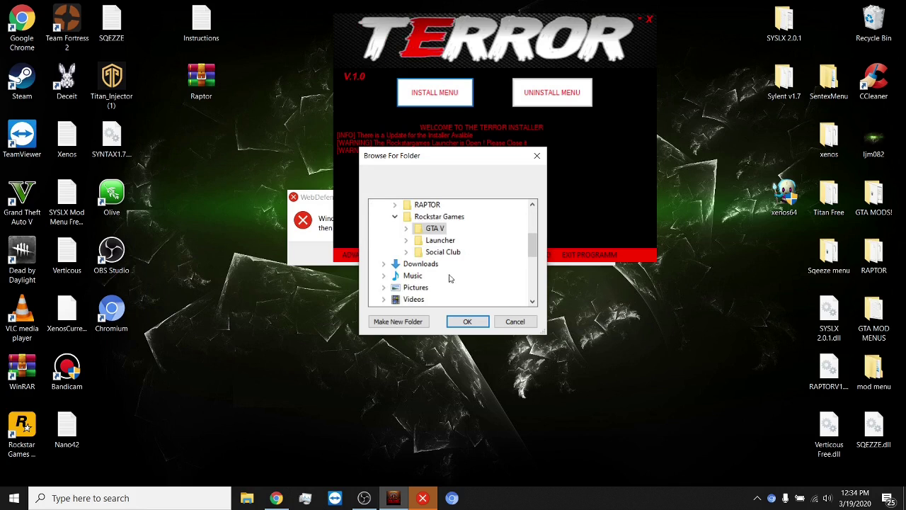
pyautogui.doubleClick(434, 232)
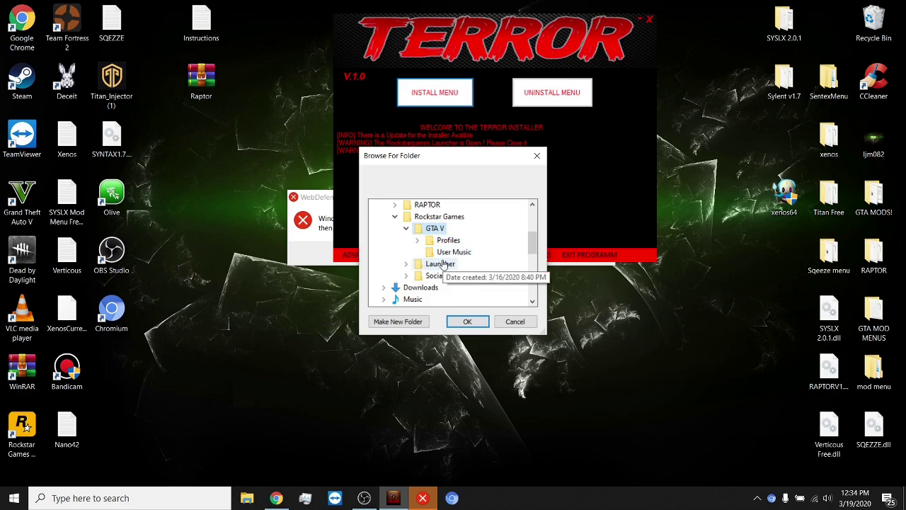
pyautogui.click(441, 264)
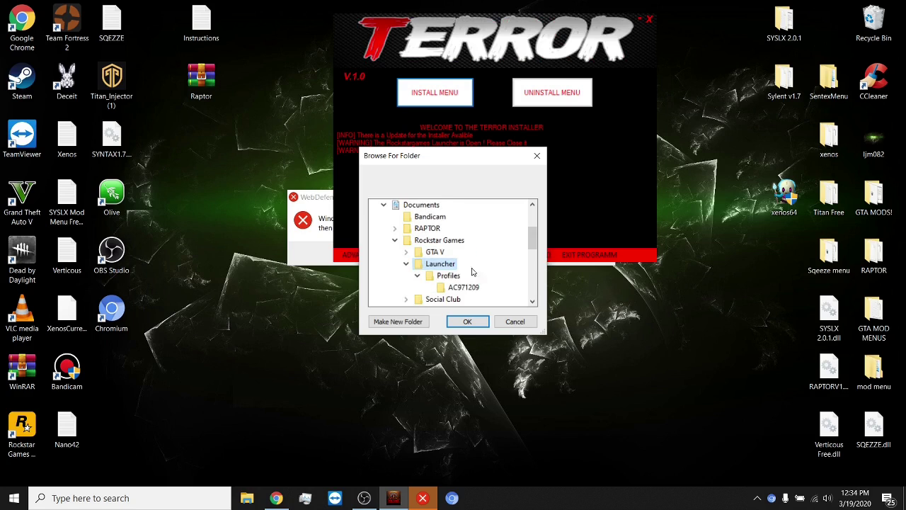
pyautogui.click(467, 322)
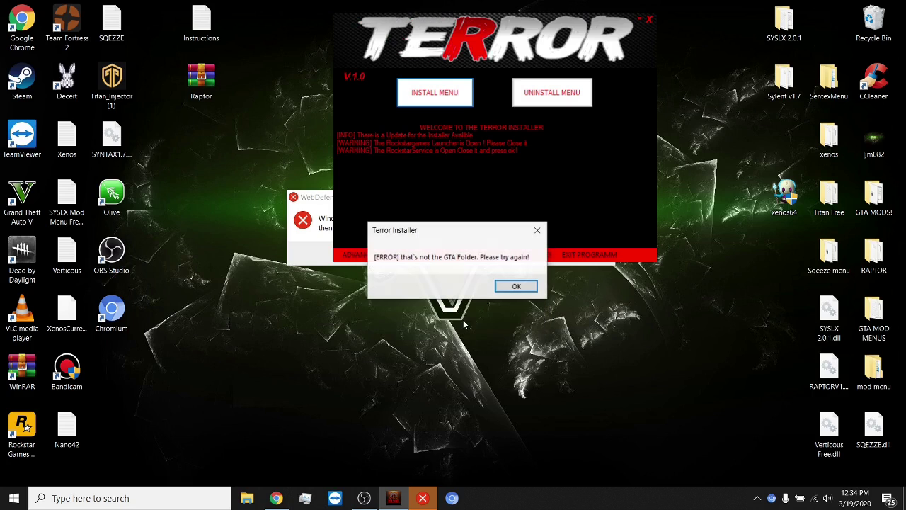
pyautogui.click(517, 286)
pyautogui.click(495, 286)
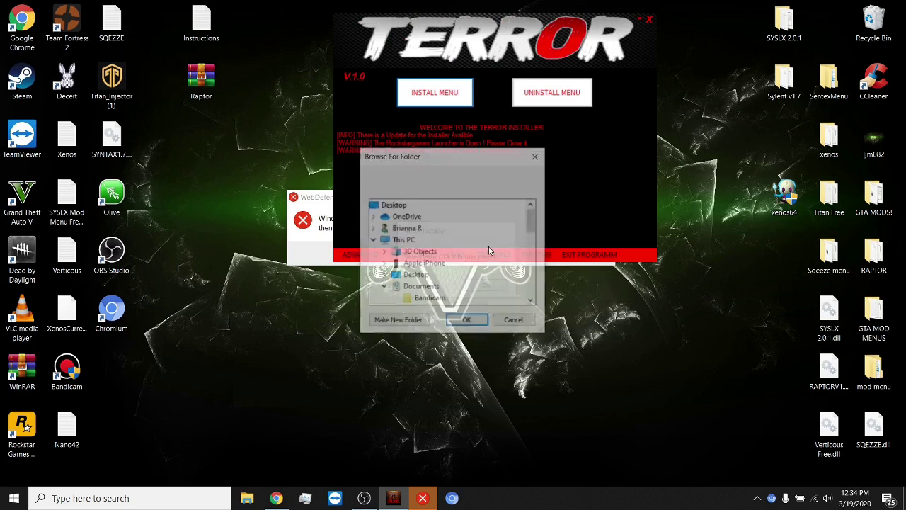
# - Try to cancel the game folder selection and dismiss the repeated GTA V folder prompts
pyautogui.click(537, 157)
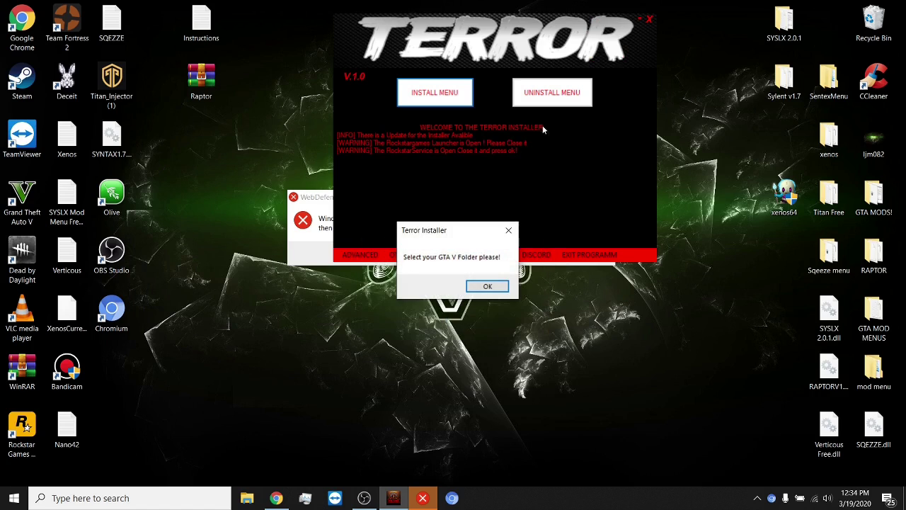
pyautogui.click(485, 284)
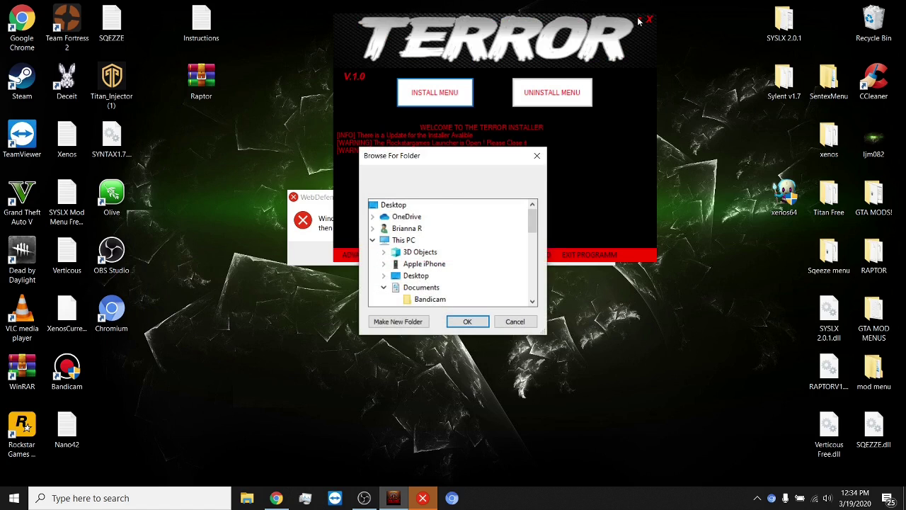
pyautogui.click(538, 156)
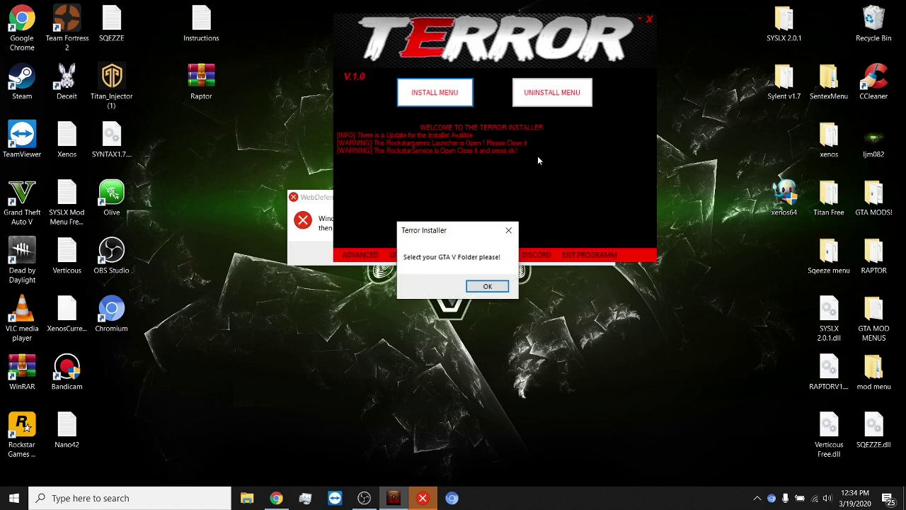
pyautogui.click(509, 230)
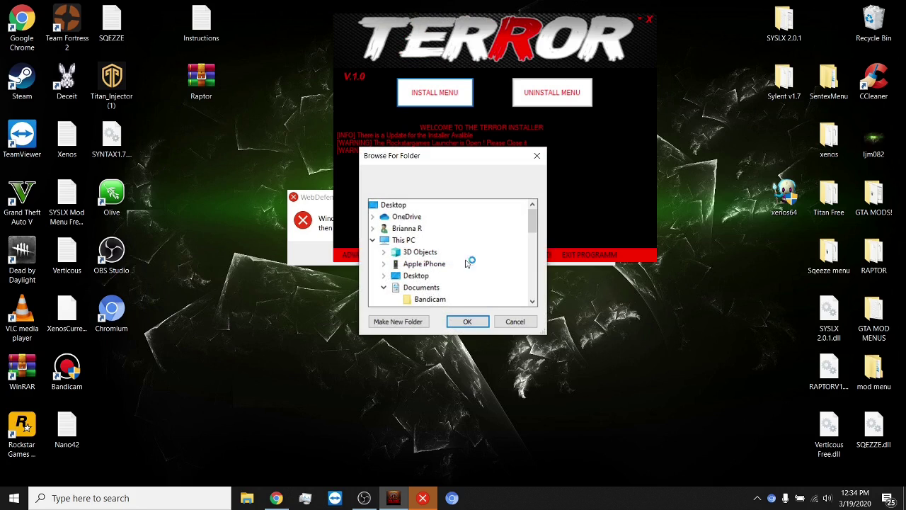
# - Dismiss the WebDefence-1.33.0.exe error and choose the GTA V folder under Documents > Rockstar Games as the game folder
pyautogui.click(423, 498)
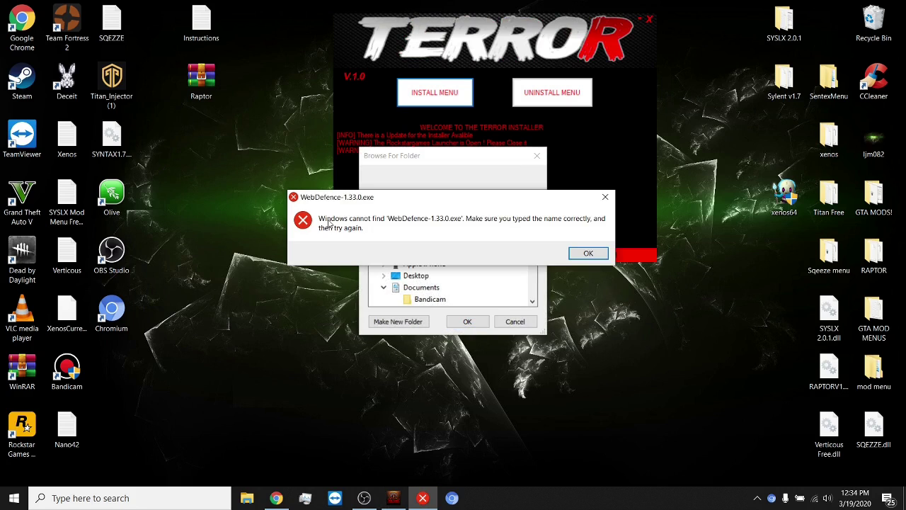
pyautogui.click(583, 253)
pyautogui.scroll(-2, 400, 255)
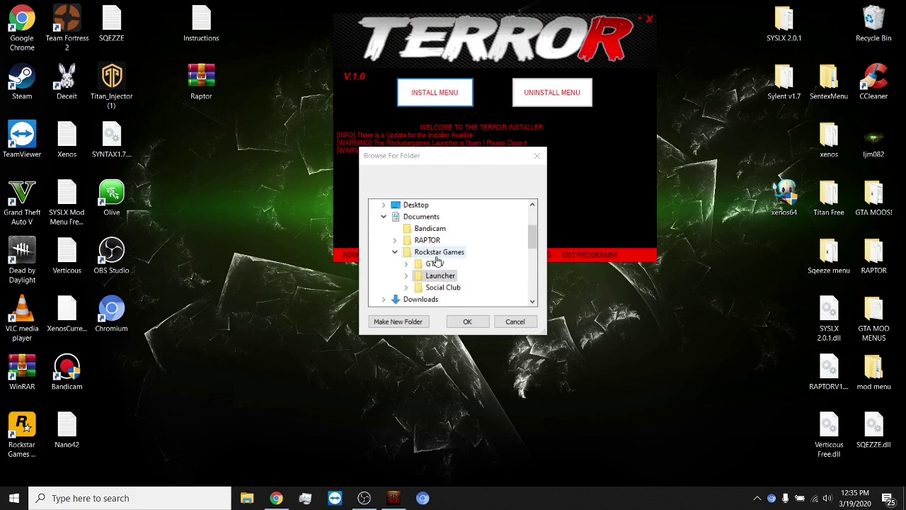
pyautogui.doubleClick(433, 264)
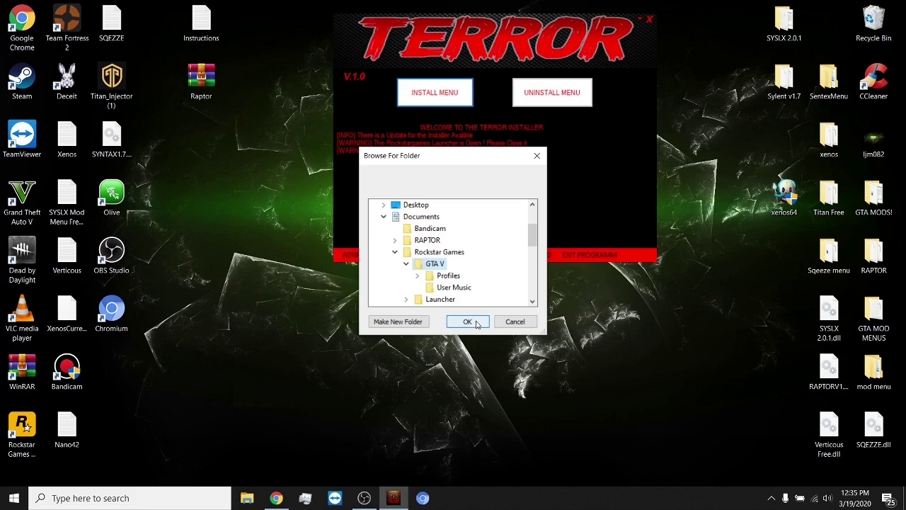
pyautogui.click(479, 322)
pyautogui.click(517, 286)
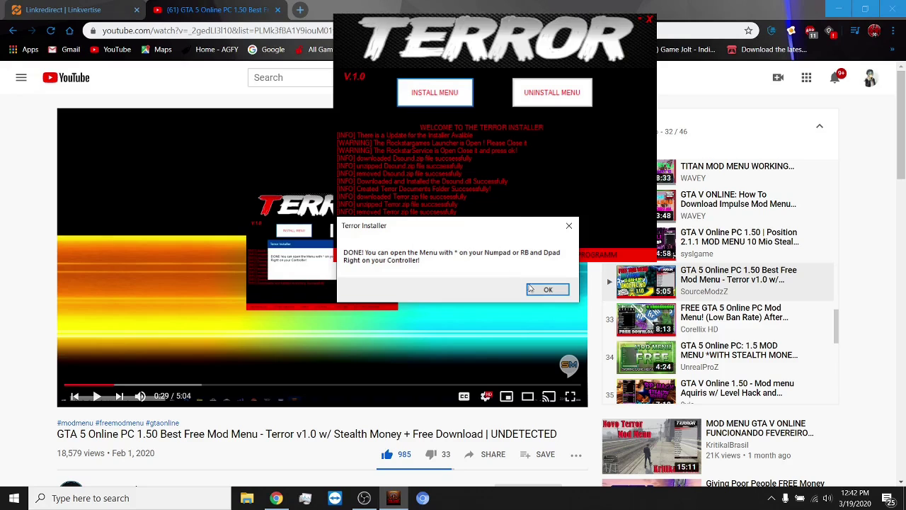
# - Acknowledge the installer's completion messages, then exit Terror Installer and minimize the browser to reveal the desktop
pyautogui.click(531, 290)
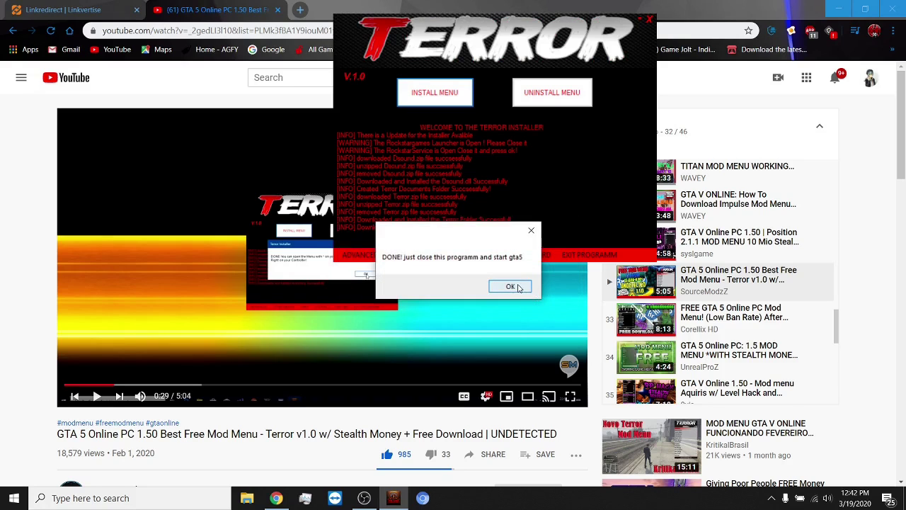
pyautogui.click(511, 287)
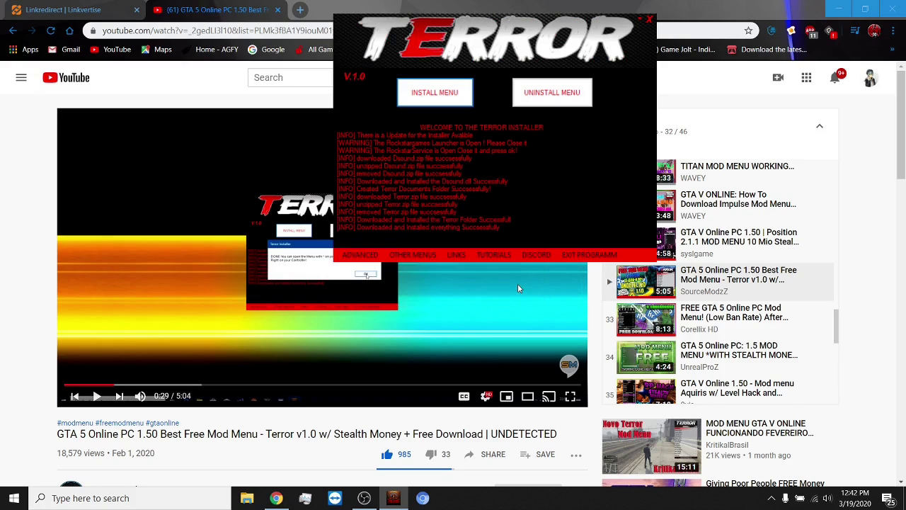
pyautogui.click(649, 20)
pyautogui.click(838, 9)
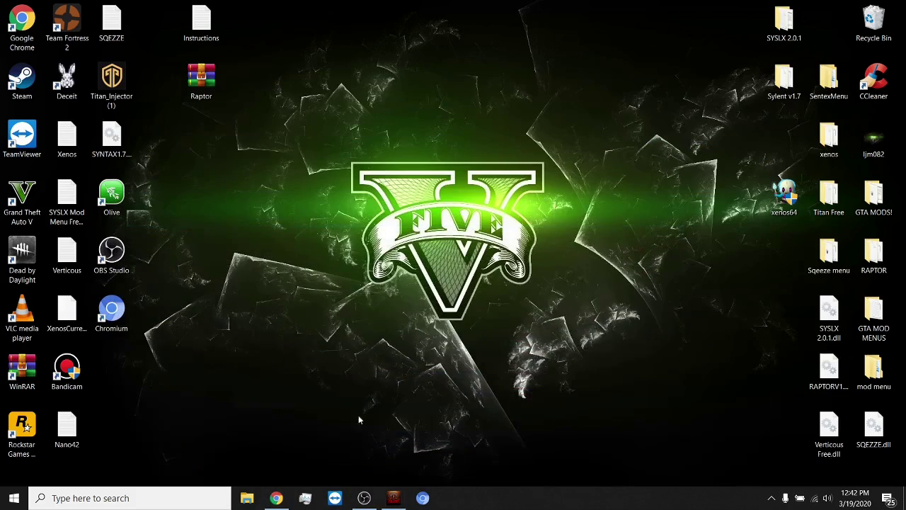
# - Browse File Explorer to C: > Program Files (x86) > Steam > steamapps > common to locate the Grand Theft Auto V folder, then close it
pyautogui.click(247, 497)
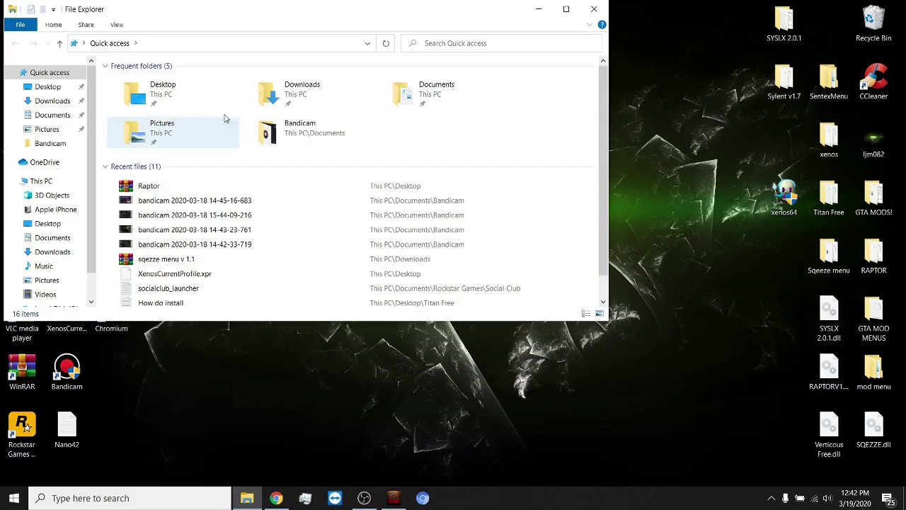
pyautogui.click(566, 8)
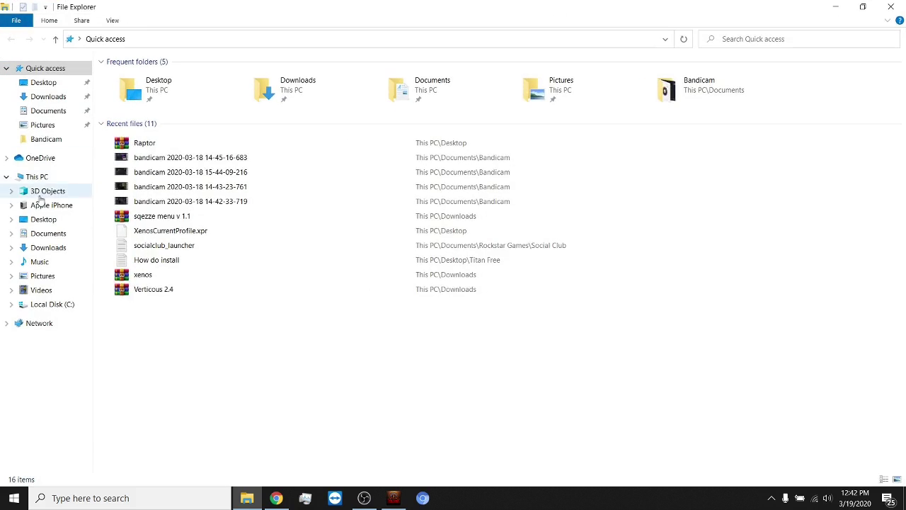
pyautogui.click(37, 176)
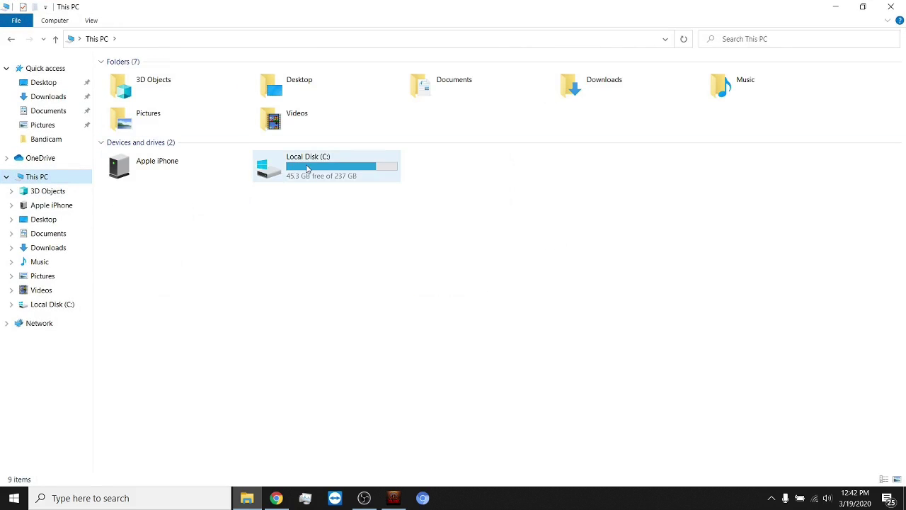
pyautogui.doubleClick(308, 169)
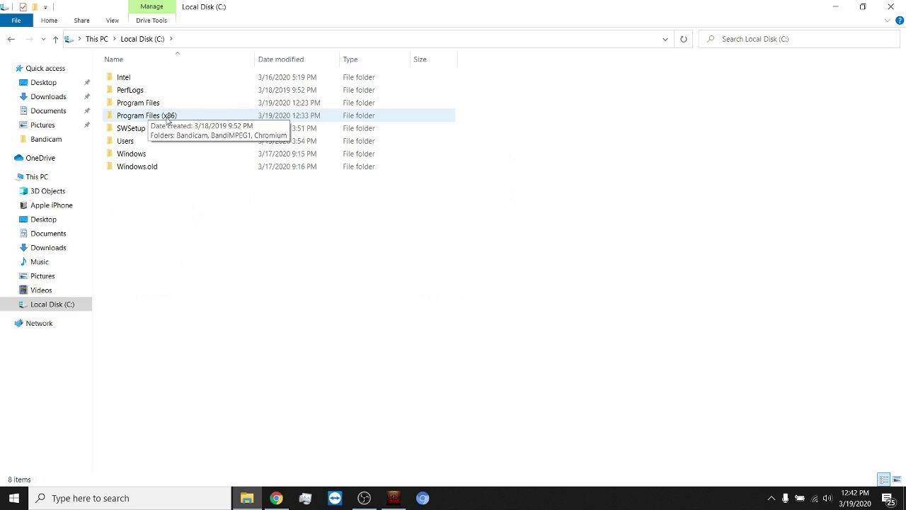
pyautogui.doubleClick(172, 117)
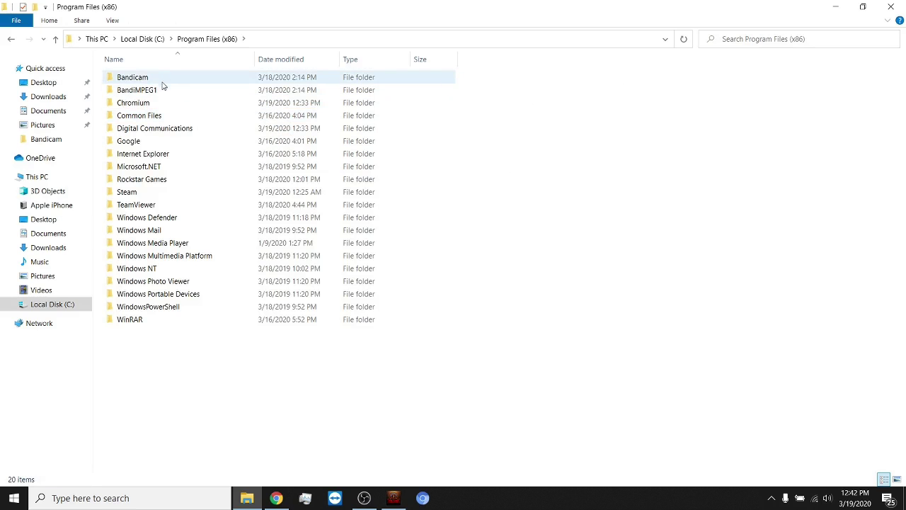
pyautogui.doubleClick(177, 191)
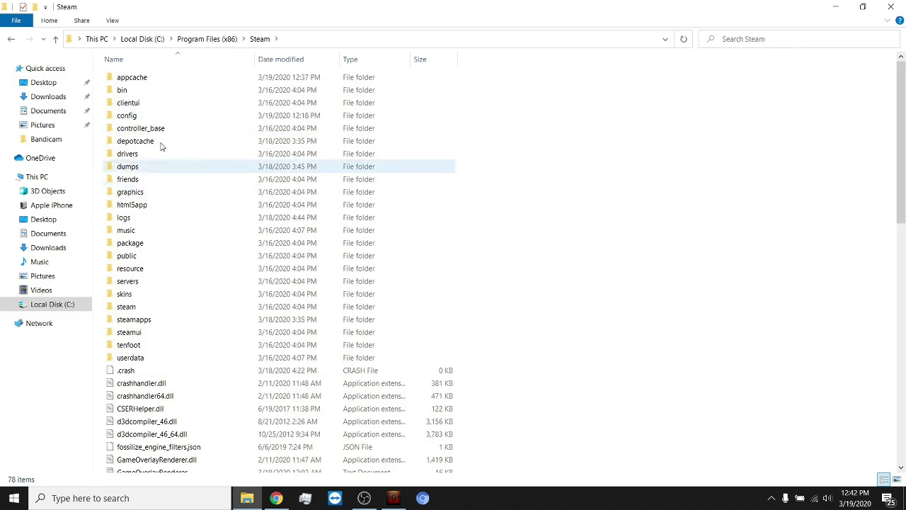
pyautogui.click(134, 321)
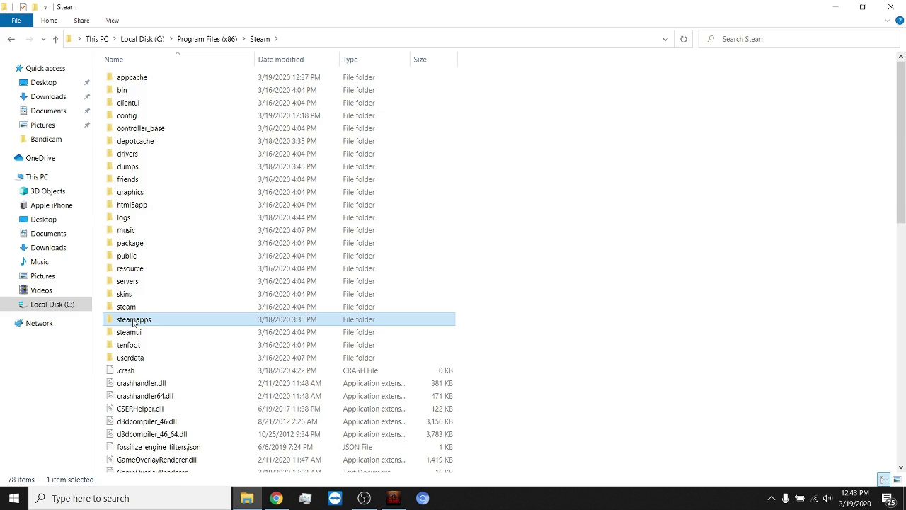
pyautogui.doubleClick(133, 321)
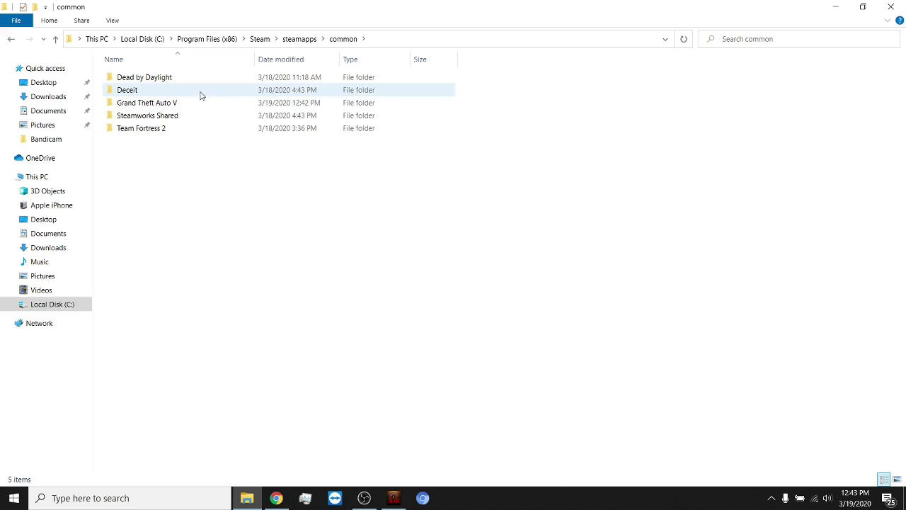
pyautogui.click(893, 9)
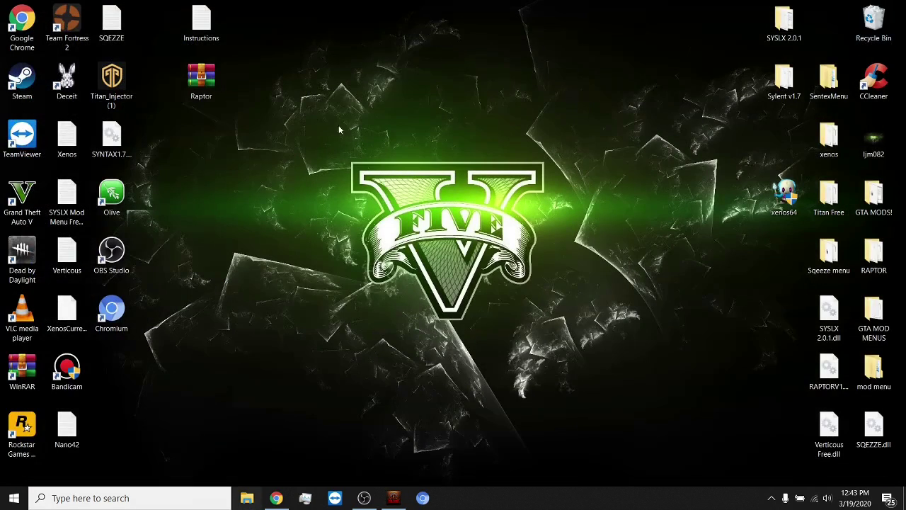
# - Try to launch Grand Theft Auto V from the desktop and dismiss the Steam error
pyautogui.doubleClick(22, 212)
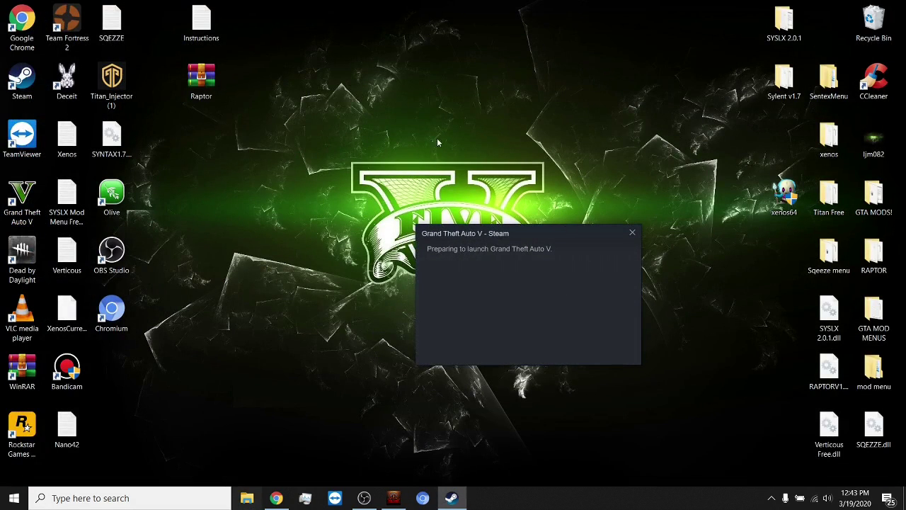
pyautogui.moveTo(521, 238); pyautogui.dragTo(421, 165)
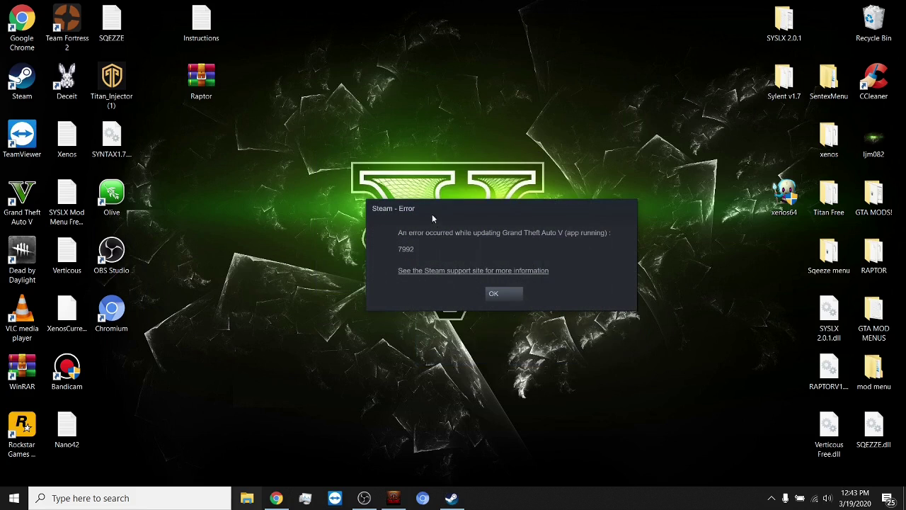
pyautogui.click(521, 292)
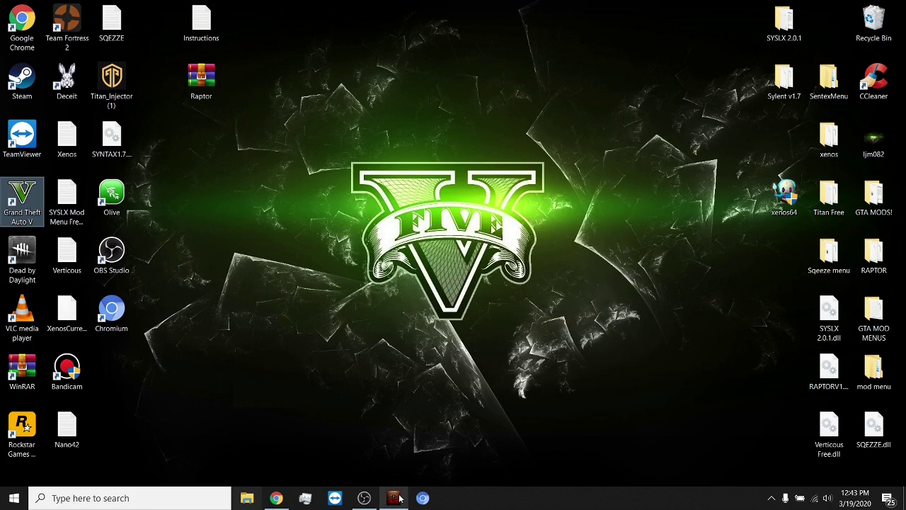
# - Close the leftover Terror Installer window and launch Grand Theft Auto V from the desktop, dismissing the CCleaner offer
pyautogui.moveTo(401, 499)
pyautogui.click(432, 412)
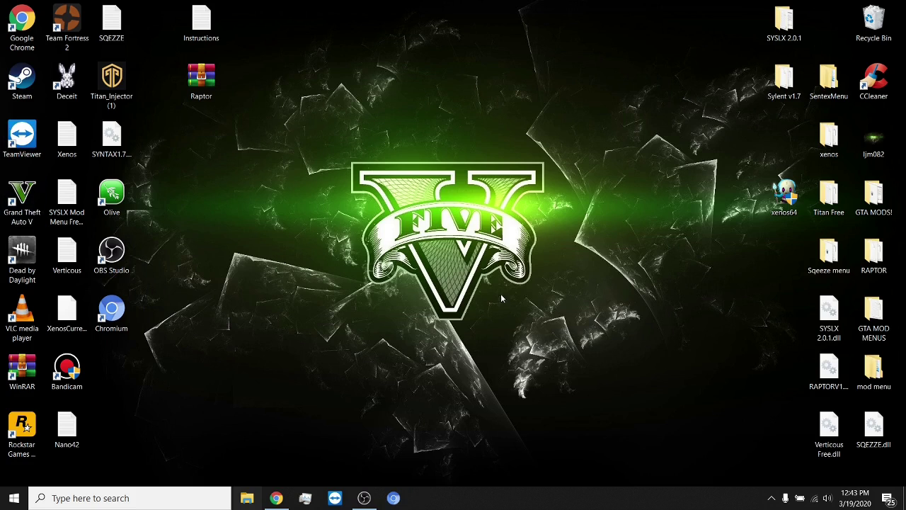
pyautogui.click(15, 218)
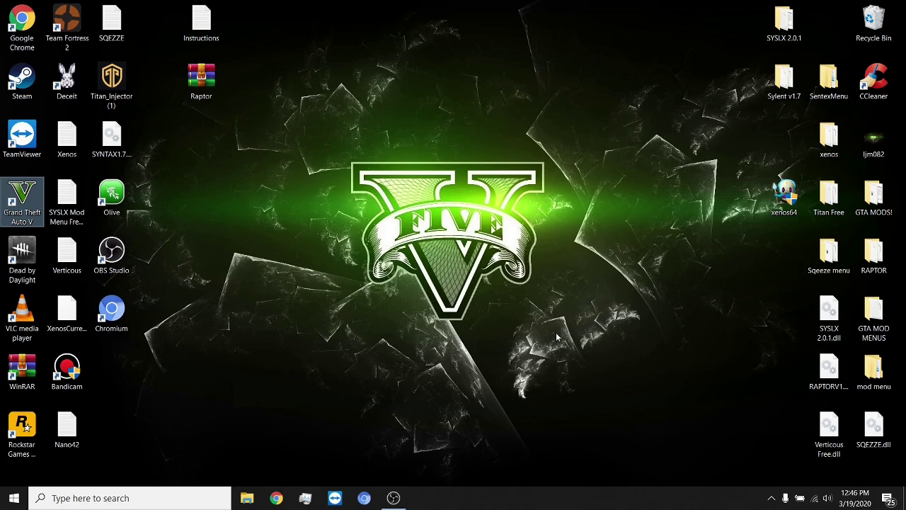
pyautogui.doubleClick(7, 204)
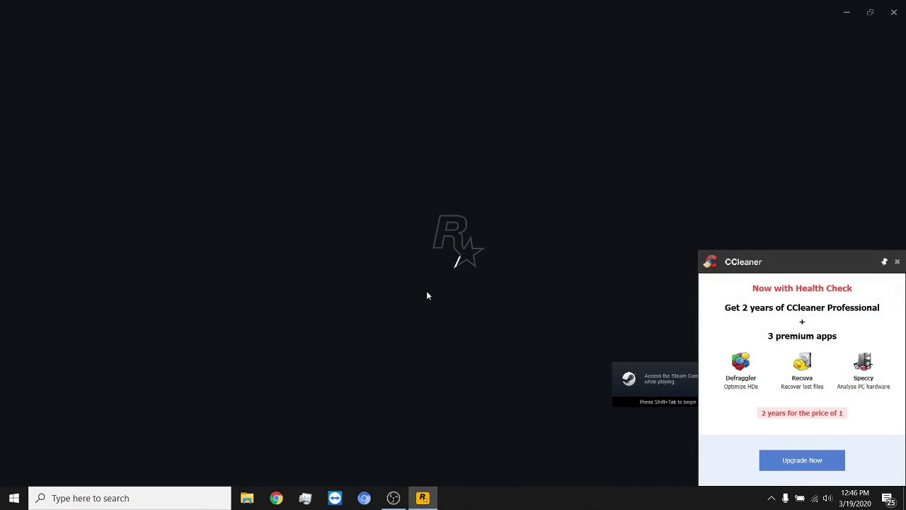
pyautogui.click(895, 263)
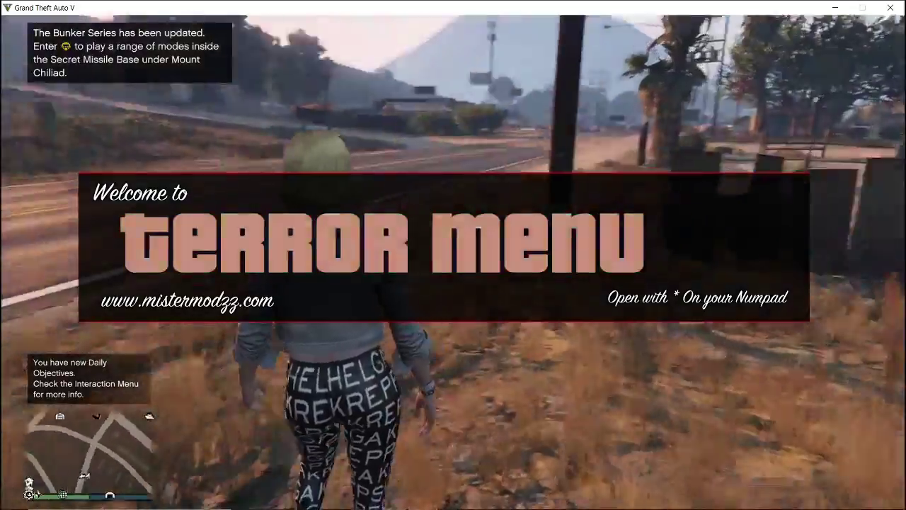
# - Walk the character forward along the roadside and open the Terror menu in the game
pyautogui.press('w')
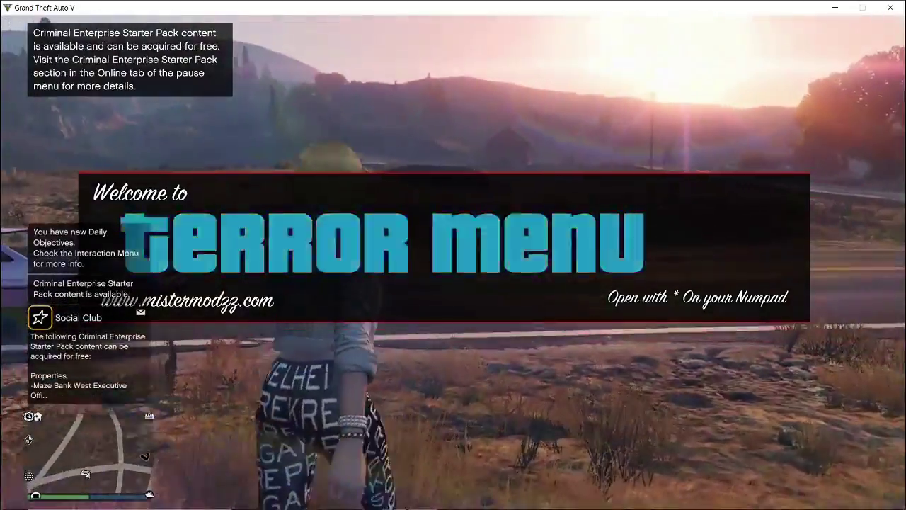
pyautogui.press('w')
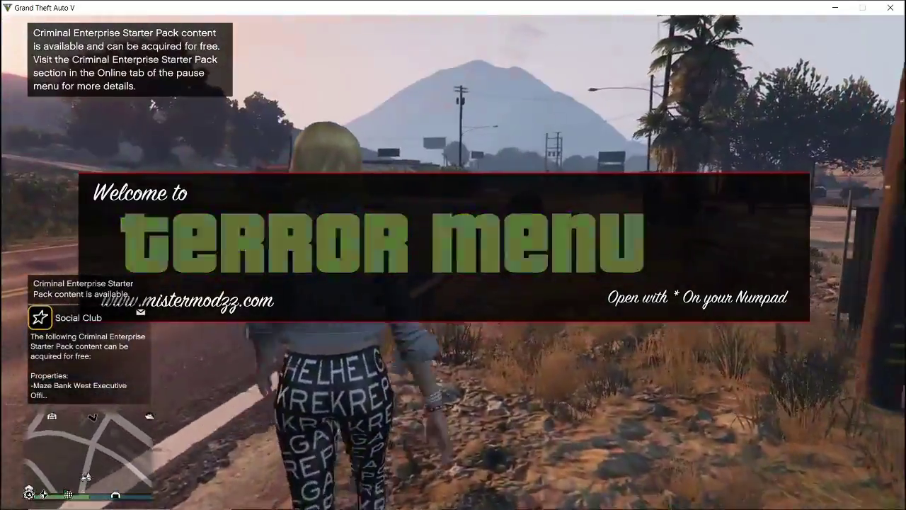
pyautogui.press('w')
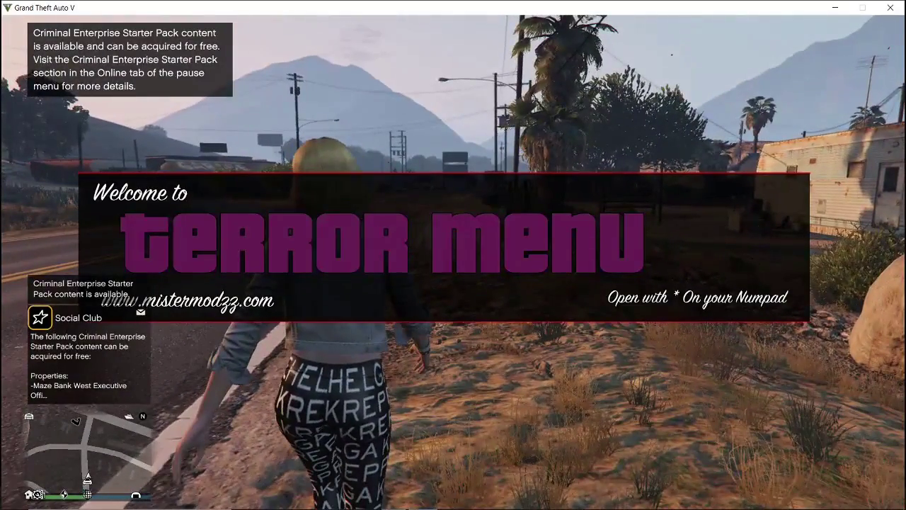
pyautogui.press('w')
pyautogui.press('KP_Multiply')
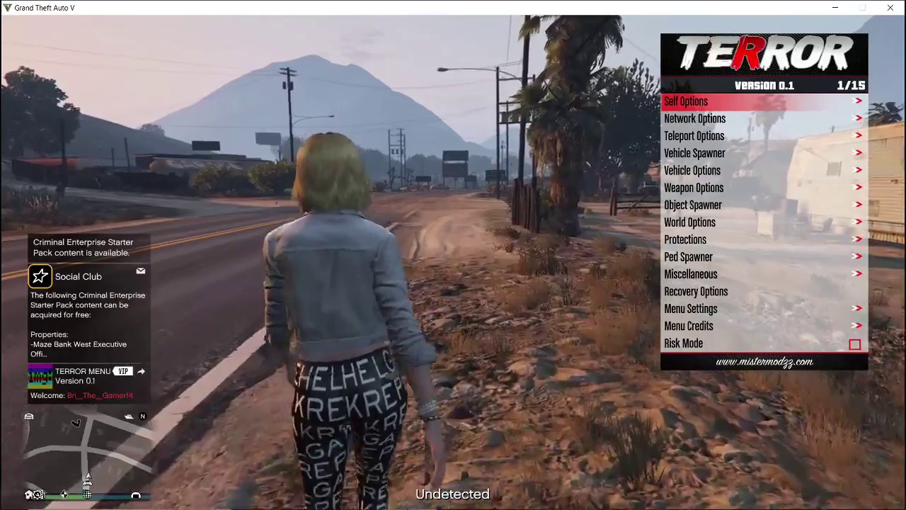
pyautogui.press('w')
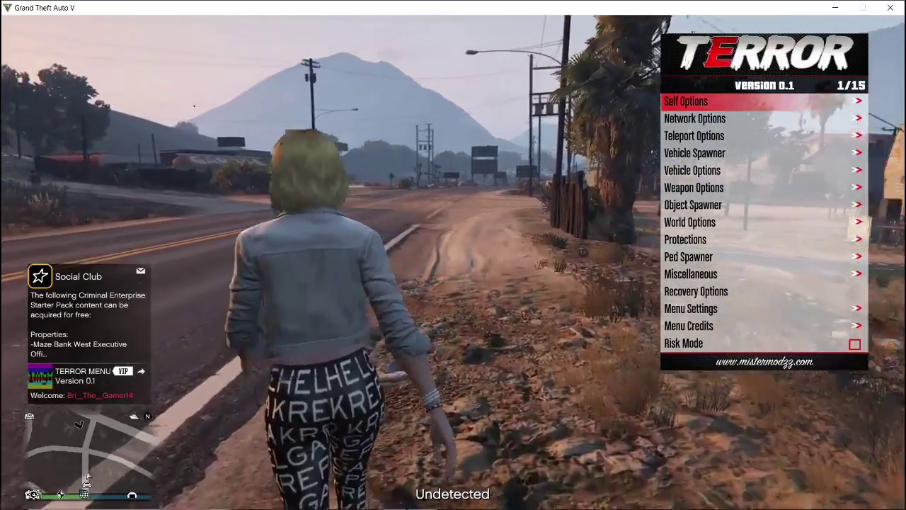
pyautogui.press('w')
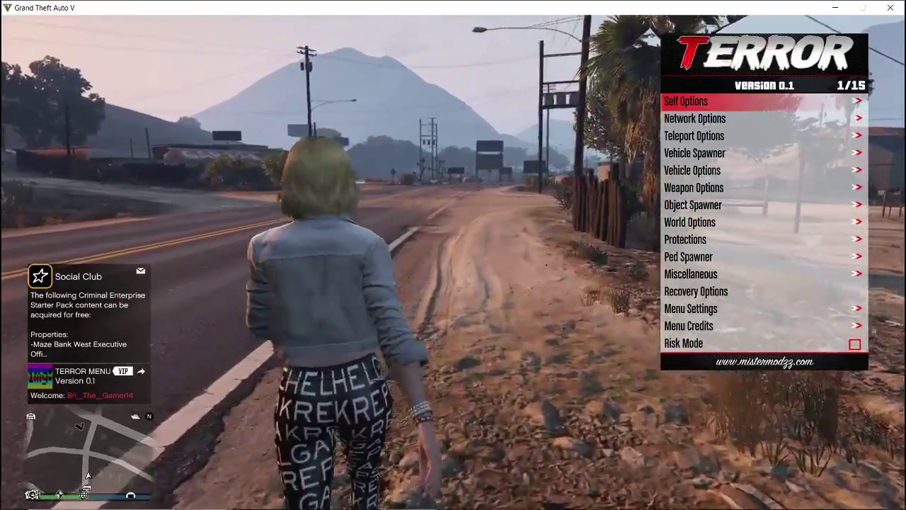
pyautogui.press('w')
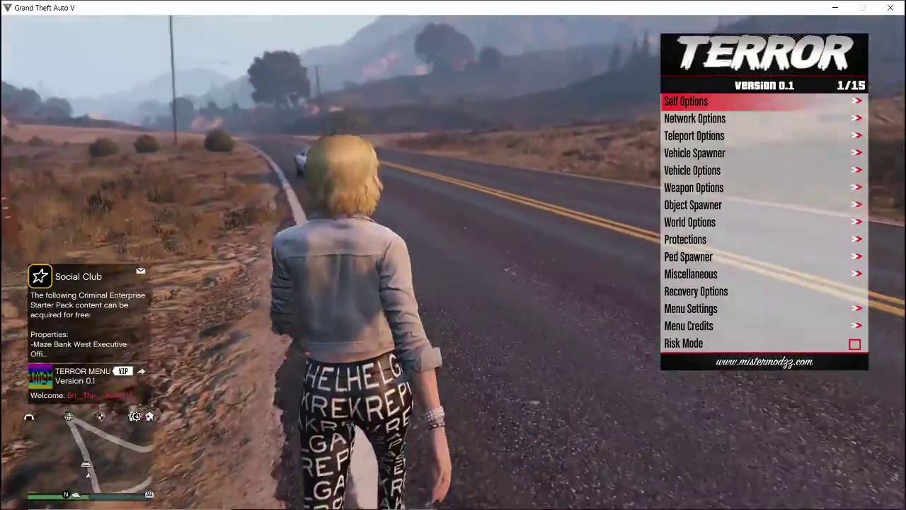
pyautogui.press('w')
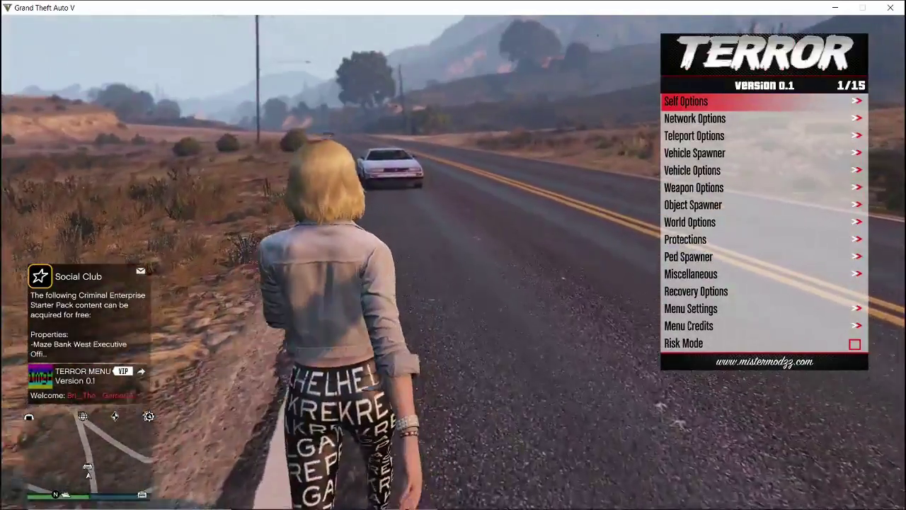
# - Walk the character forward along the road and open the Self Options of the Terror menu
pyautogui.press('w')
pyautogui.press('Down')
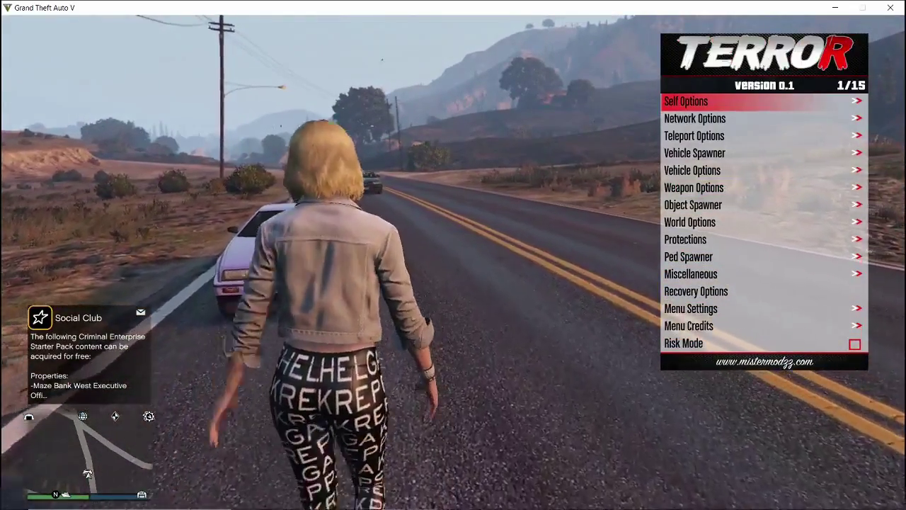
pyautogui.press('w')
pyautogui.press('Return')
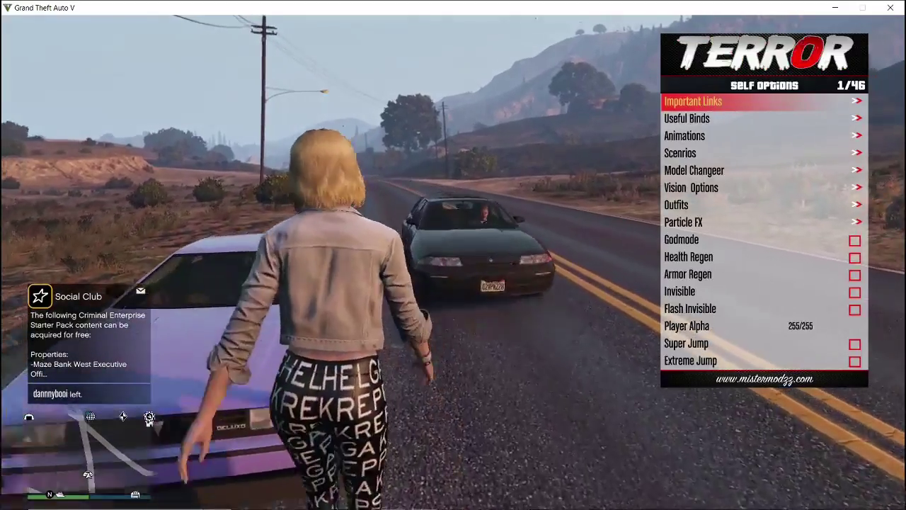
# - Open the Women Outfits list within the Outfits section of Self Options
pyautogui.press('Down')
pyautogui.press('Down')
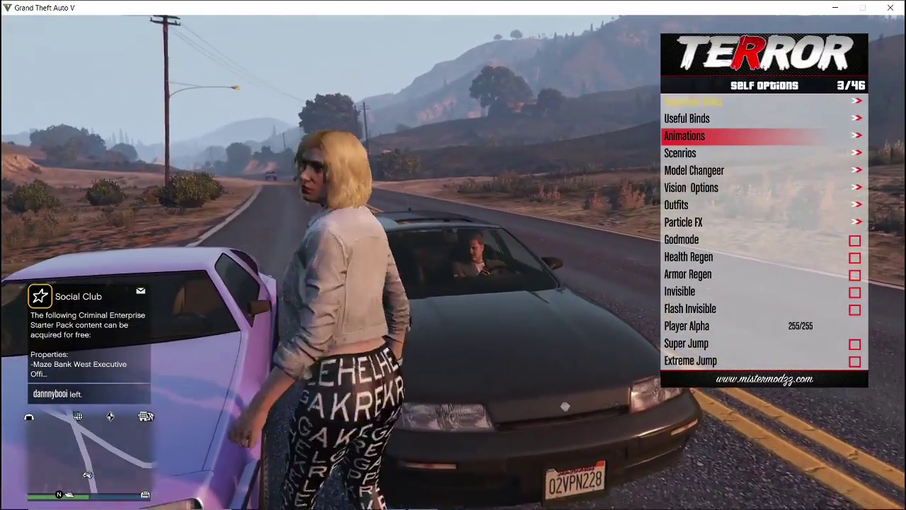
pyautogui.press('Down')
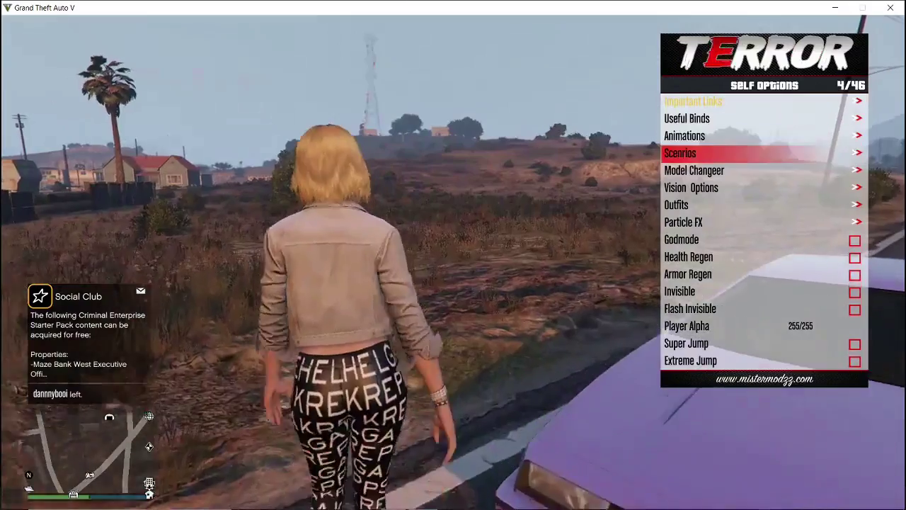
pyautogui.press('Down')
pyautogui.press('Return')
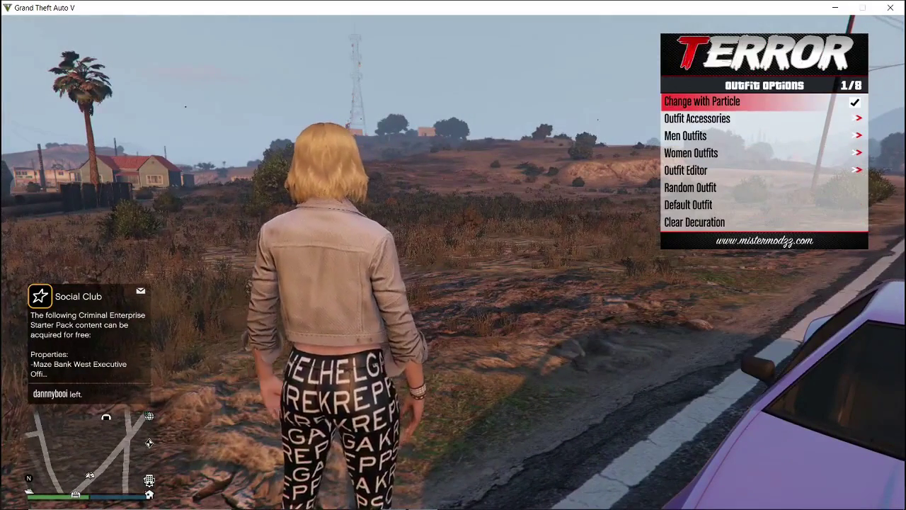
pyautogui.press('Down')
pyautogui.press('Down')
pyautogui.press('Down')
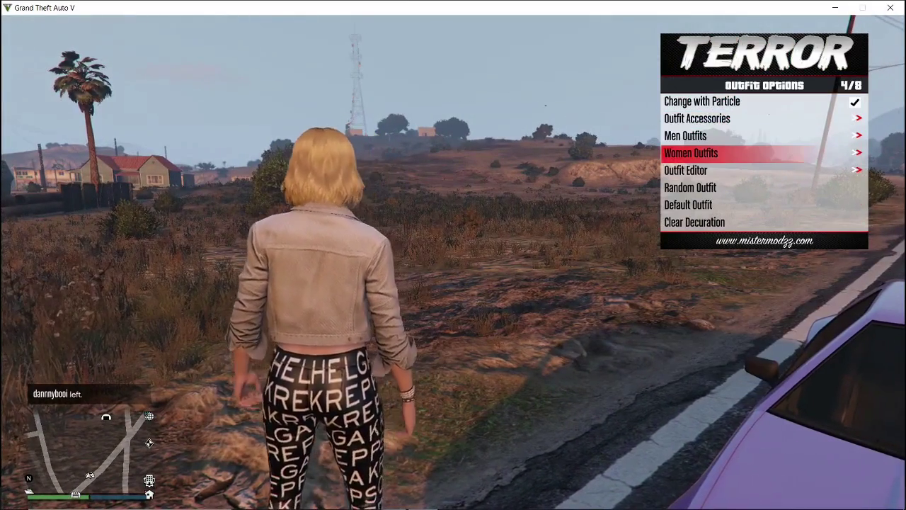
pyautogui.press('Return')
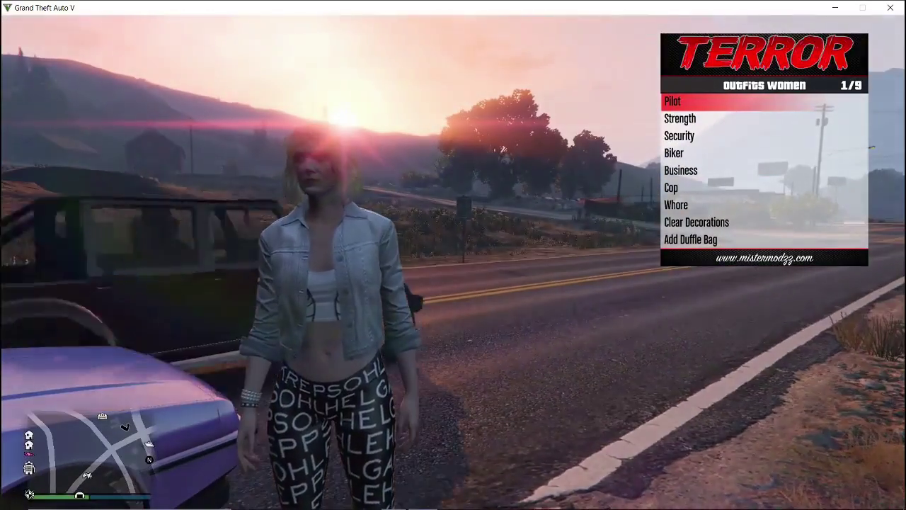
# - Try the Biker outfit on the character, followed by the Security outfit
pyautogui.press('Down')
pyautogui.press('Down')
pyautogui.press('Down')
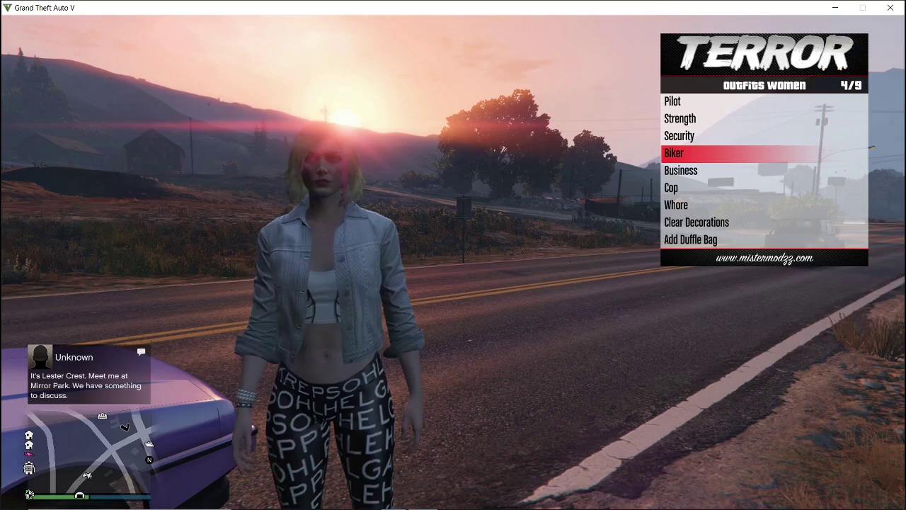
pyautogui.press('Return')
pyautogui.press('Up')
pyautogui.press('Up')
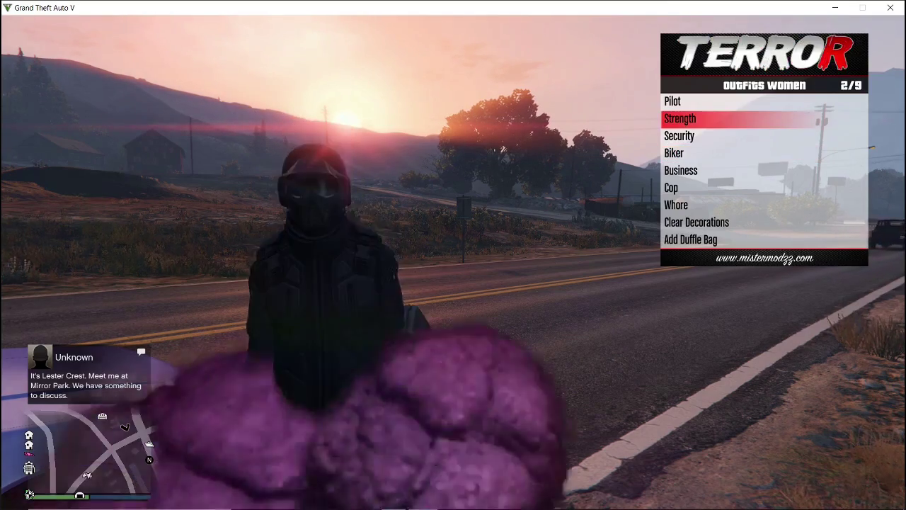
pyautogui.press('Down')
pyautogui.press('Return')
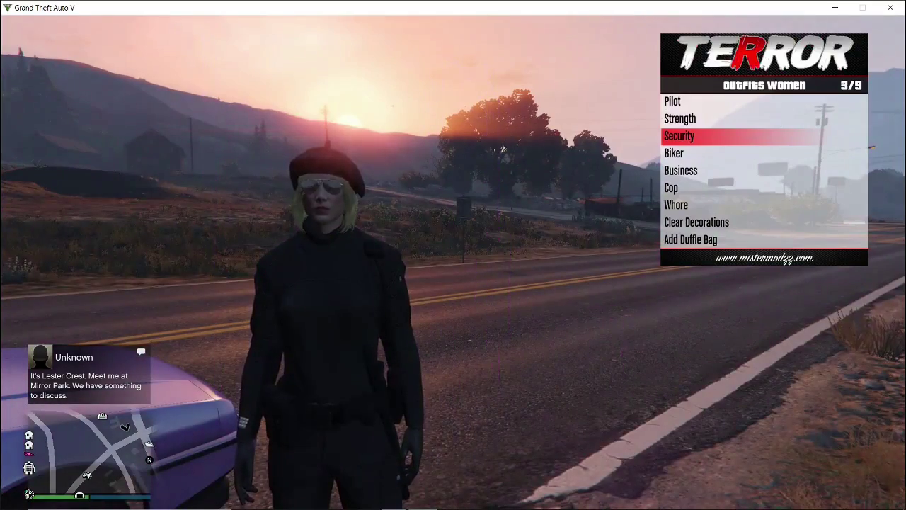
# - Look over the Women Outfits list and try the Business outfit on the character
pyautogui.press('Up')
pyautogui.press('Up')
pyautogui.press('Down')
pyautogui.press('Down')
pyautogui.press('Down')
pyautogui.press('Down')
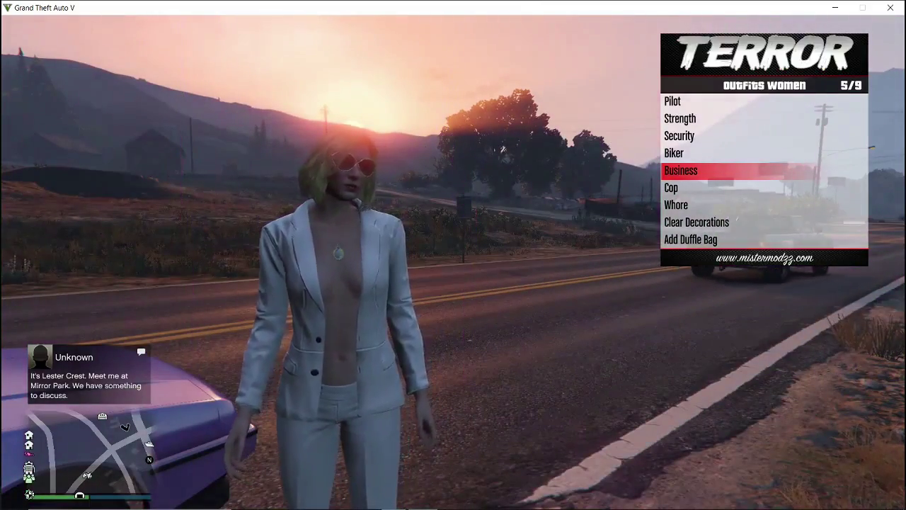
# - Try the Cop outfit on the character, followed by the outfit listed directly below it
pyautogui.press('Down')
pyautogui.press('Return')
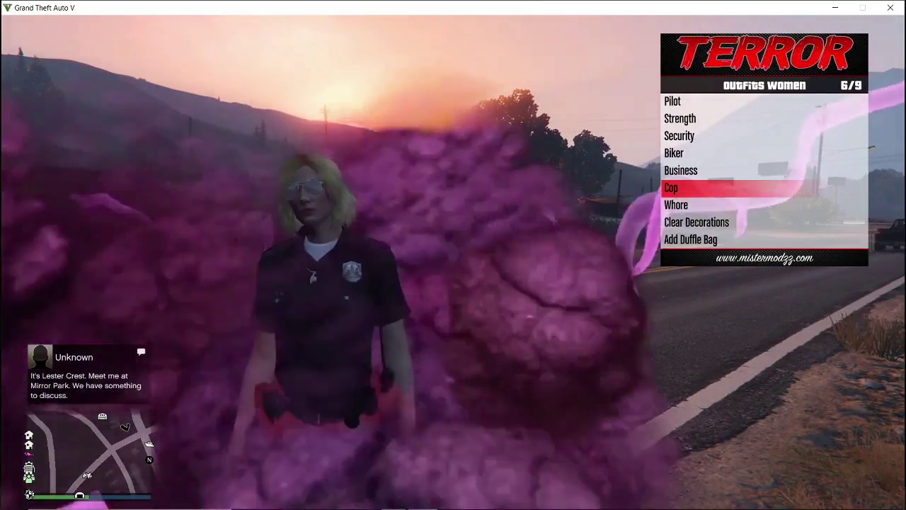
pyautogui.press('Down')
pyautogui.press('Return')
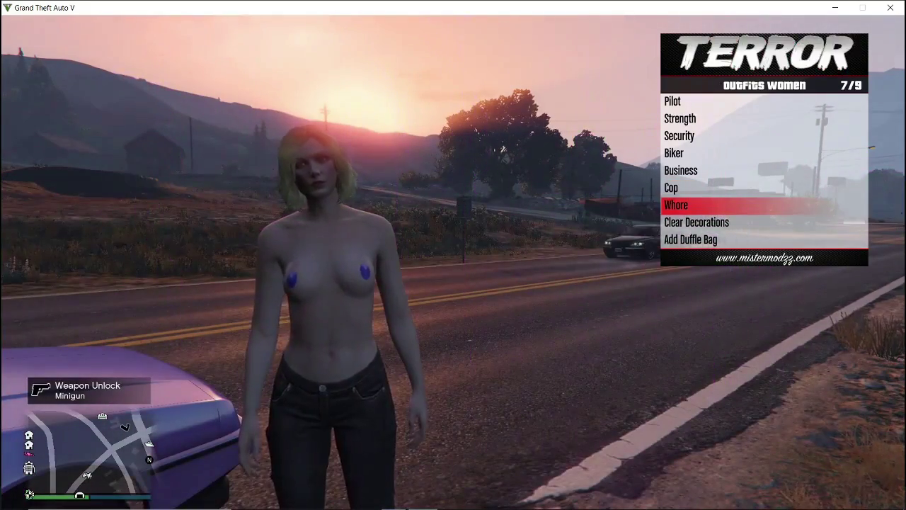
# - Apply Clear Decorations to the character and move on to the Add Duffle Bag entry
pyautogui.press('Down')
pyautogui.press('Return')
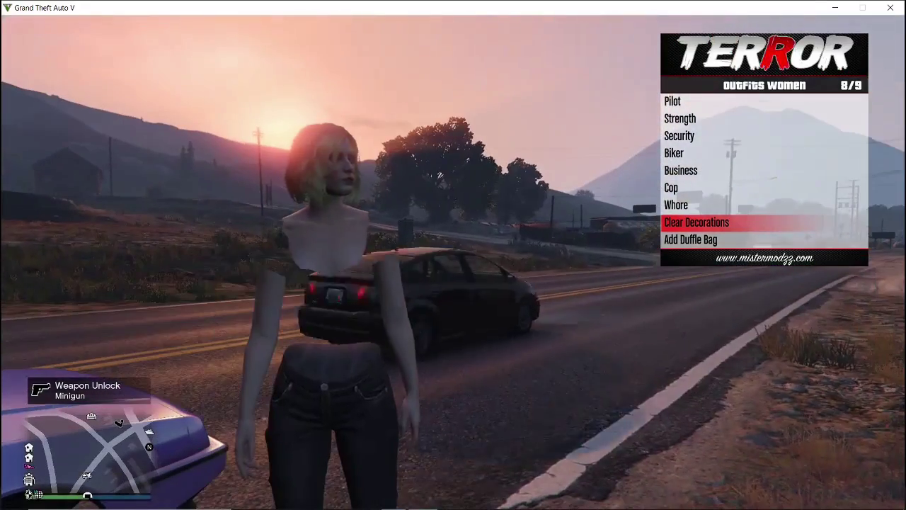
pyautogui.press('Down')
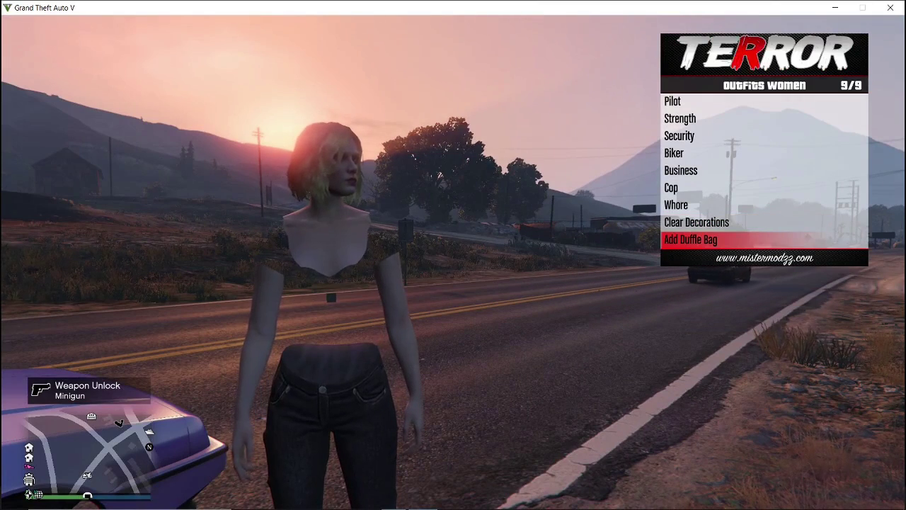
# - Dress the character in the Business outfit from the Women Outfits list
pyautogui.press('Up')
pyautogui.press('Up')
pyautogui.press('Up')
pyautogui.press('Up')
pyautogui.press('Up')
pyautogui.press('Up')
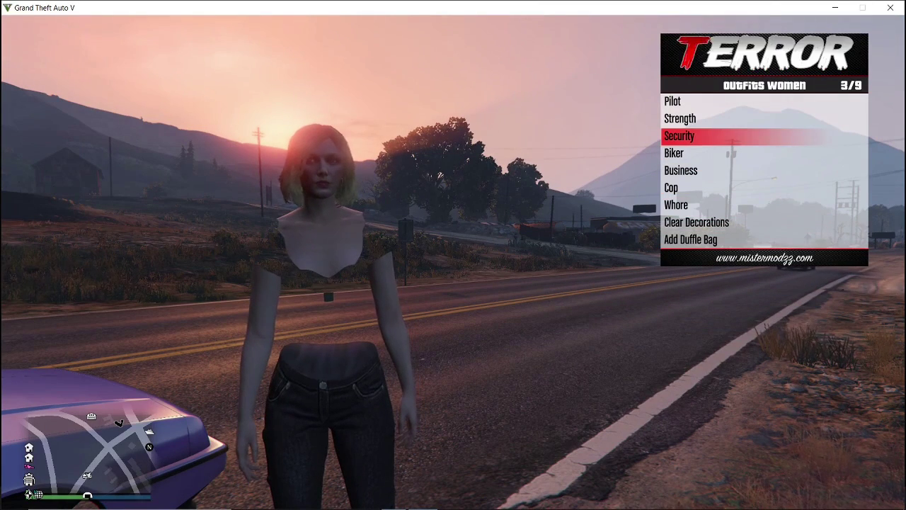
pyautogui.press('Up')
pyautogui.press('Down')
pyautogui.press('Down')
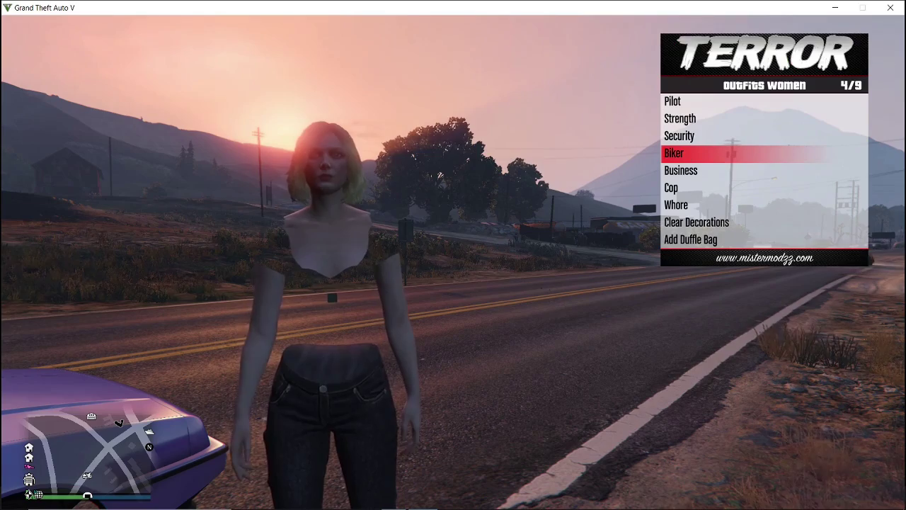
pyautogui.press('Down')
pyautogui.press('Return')
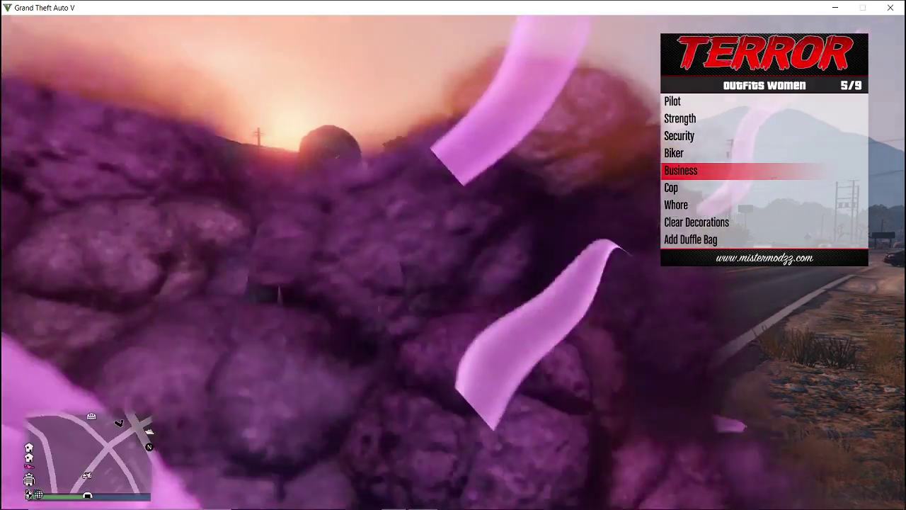
# - Return to the Outfit Options and look through its entries from Clear Decuration up to Change with Particle
pyautogui.press('BackSpace')
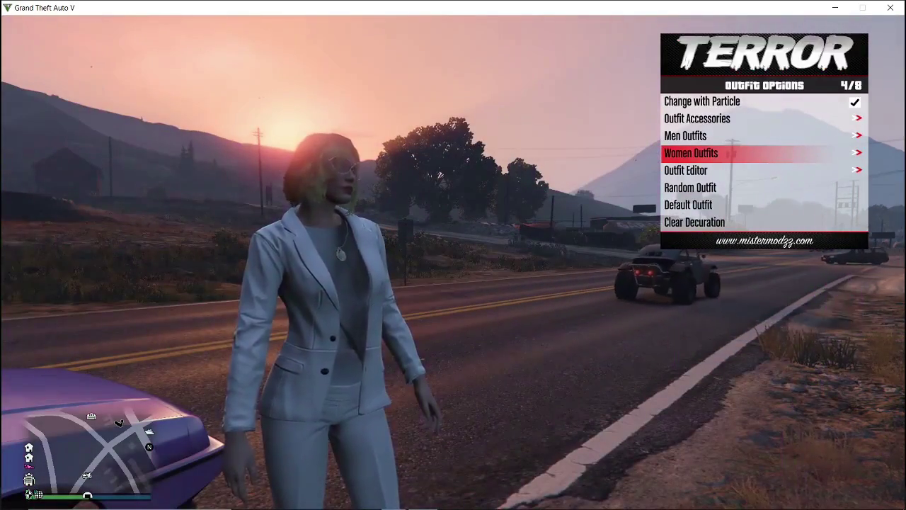
pyautogui.press('Down')
pyautogui.press('Down')
pyautogui.press('Down')
pyautogui.press('Down')
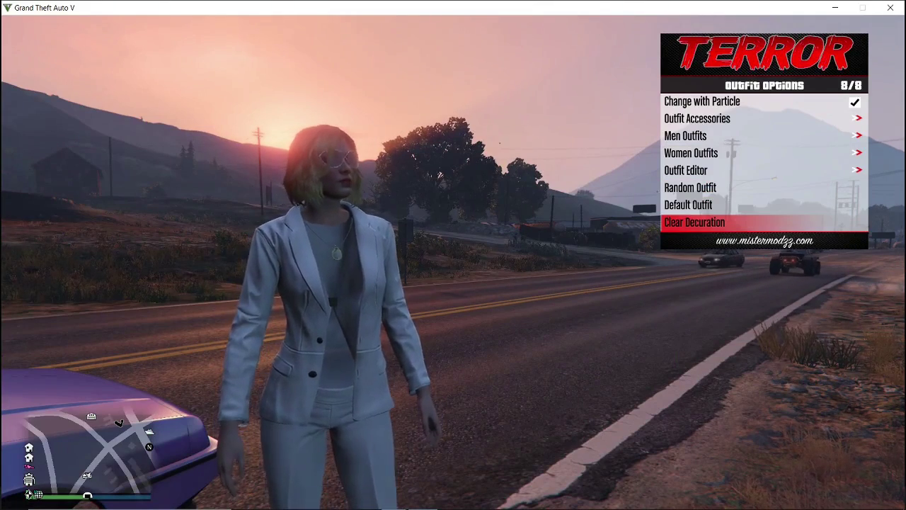
pyautogui.press('Up')
pyautogui.press('Up')
pyautogui.press('Up')
pyautogui.press('Up')
pyautogui.press('Up')
pyautogui.press('Up')
pyautogui.press('Up')
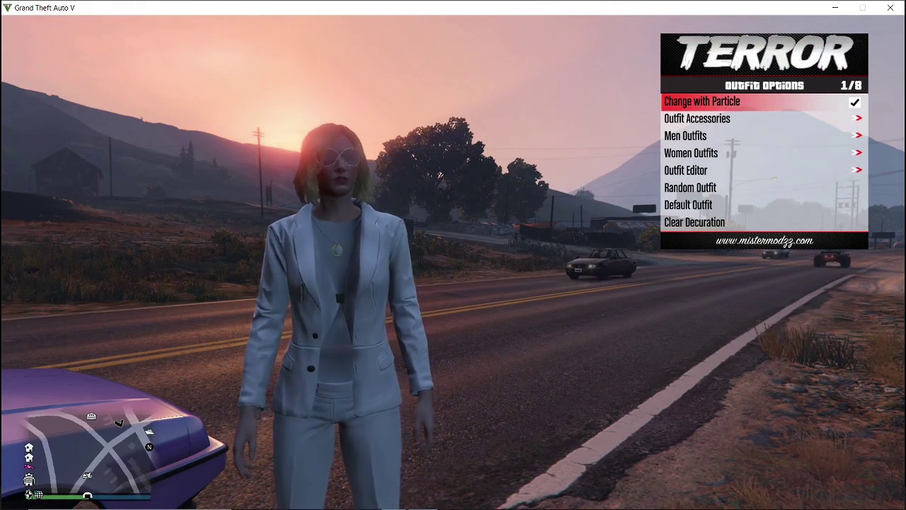